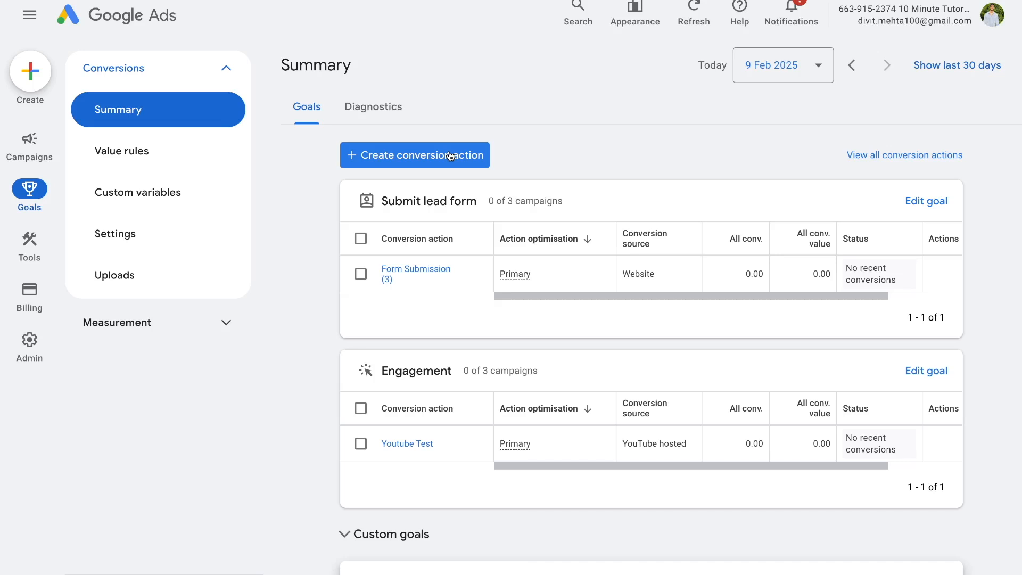
Start a new website conversion action for mehtamedia.io and choose the Purchase category
left_click(449, 155)
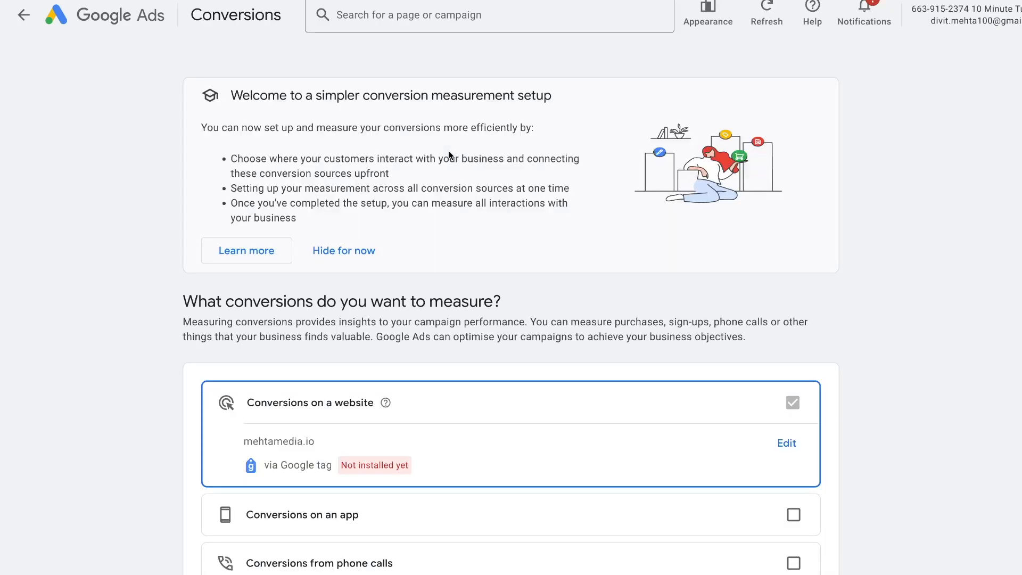
left_click(341, 261)
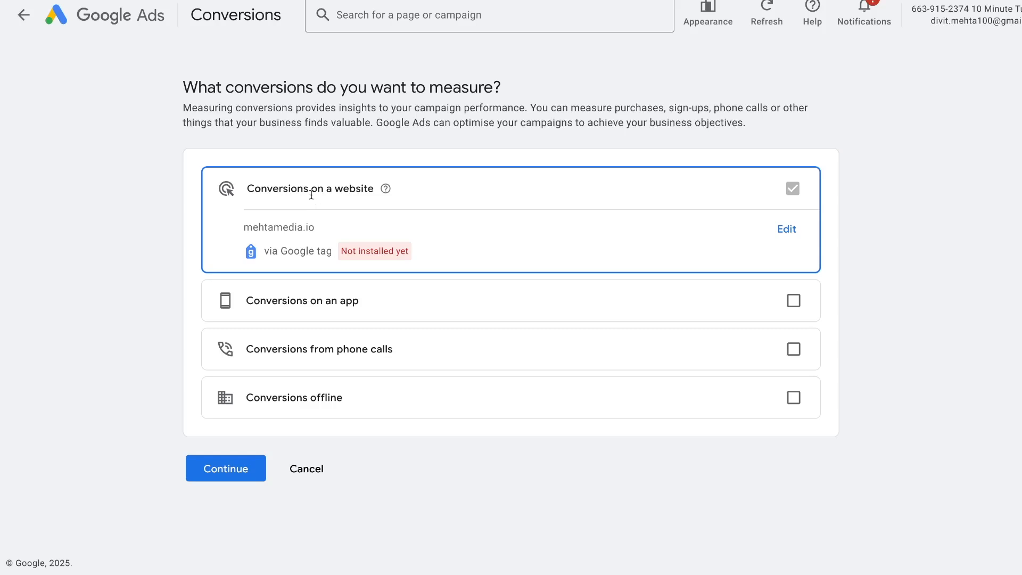
left_click(211, 469)
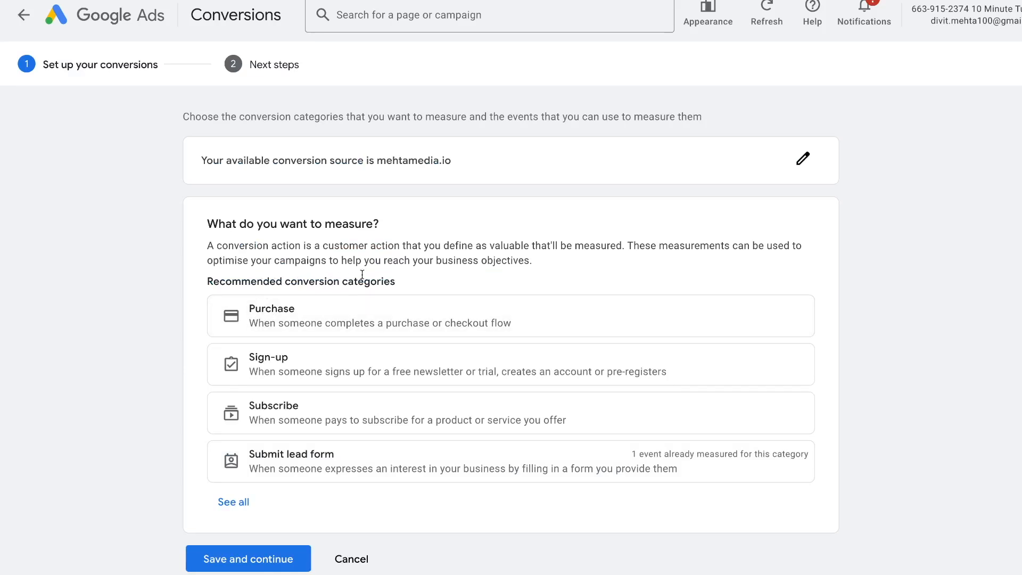
left_click(342, 326)
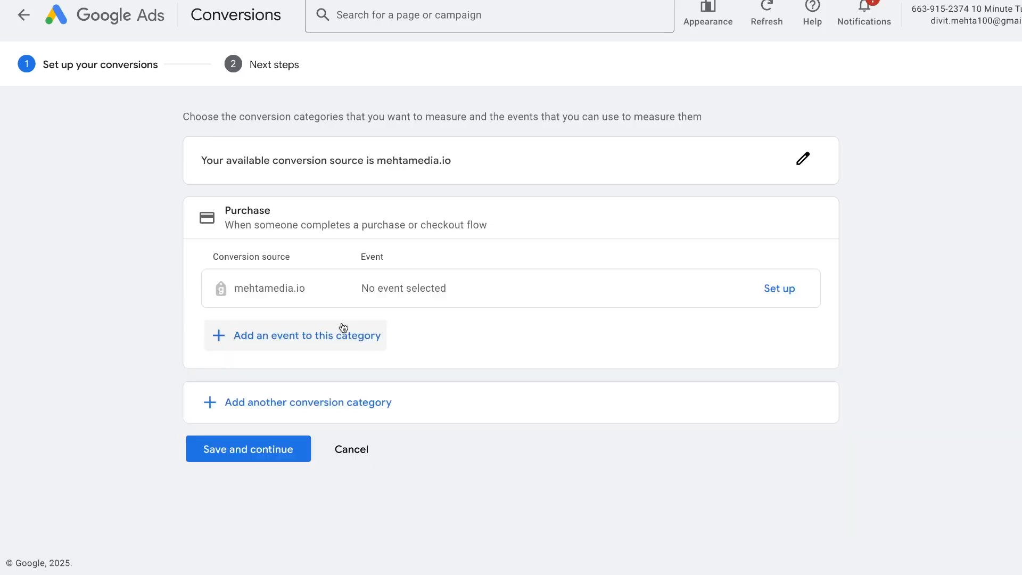
Set up a manual Purchase event named "Shopify Conversion Tracking" and save the conversion action
left_click(786, 289)
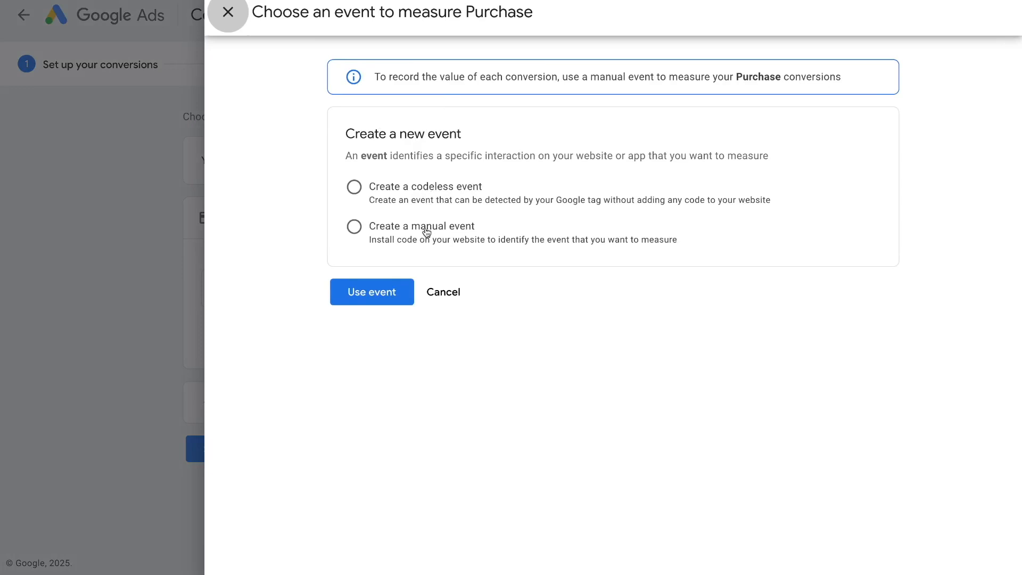
left_click(355, 229)
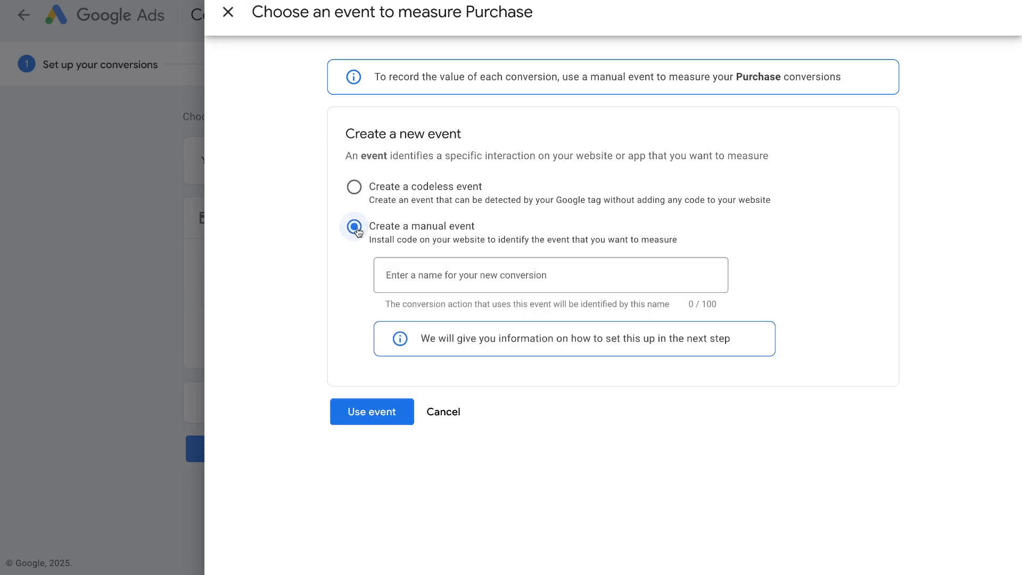
left_click(408, 270)
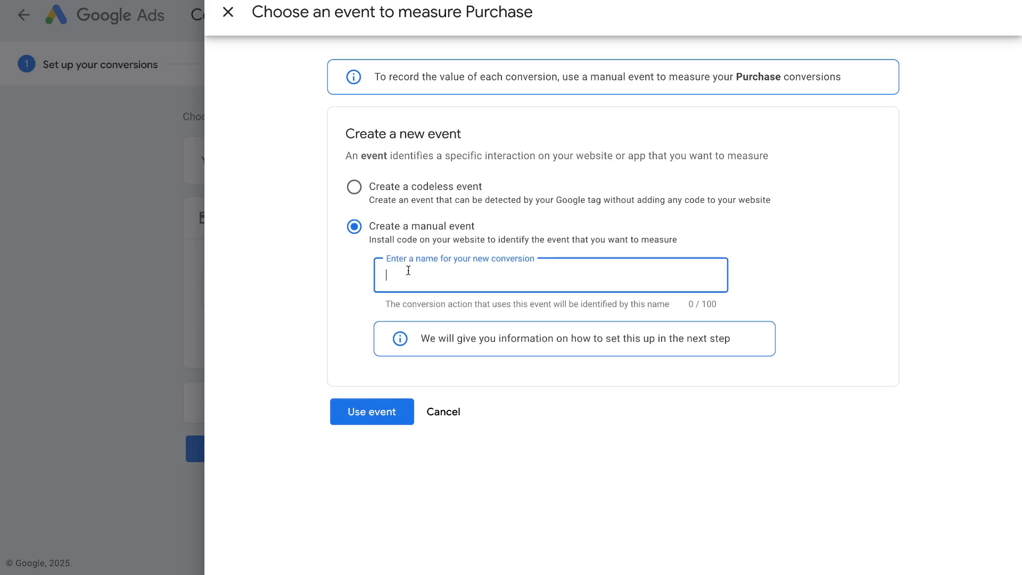
type("Shopify Conversion Tracking")
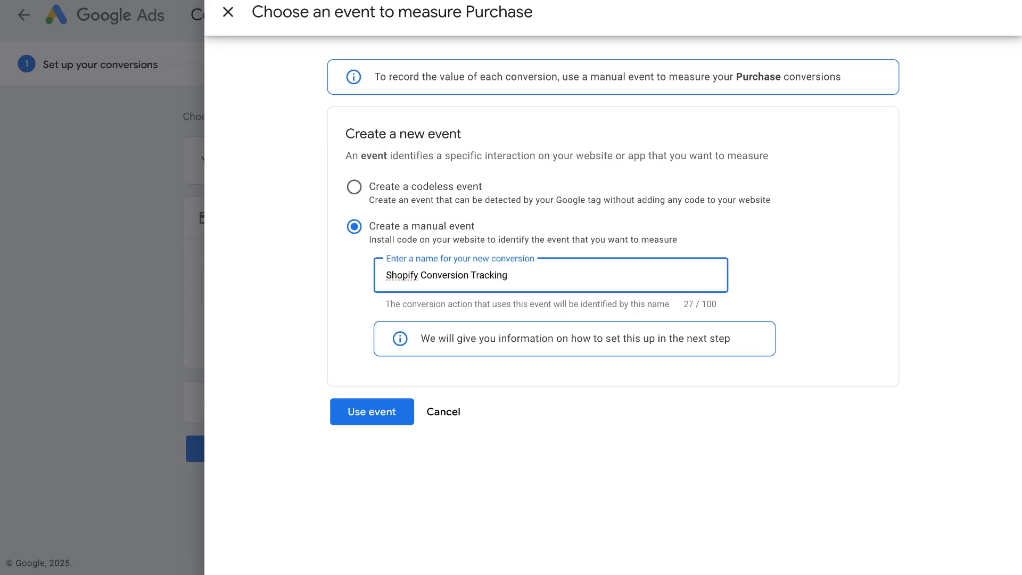
left_click(372, 412)
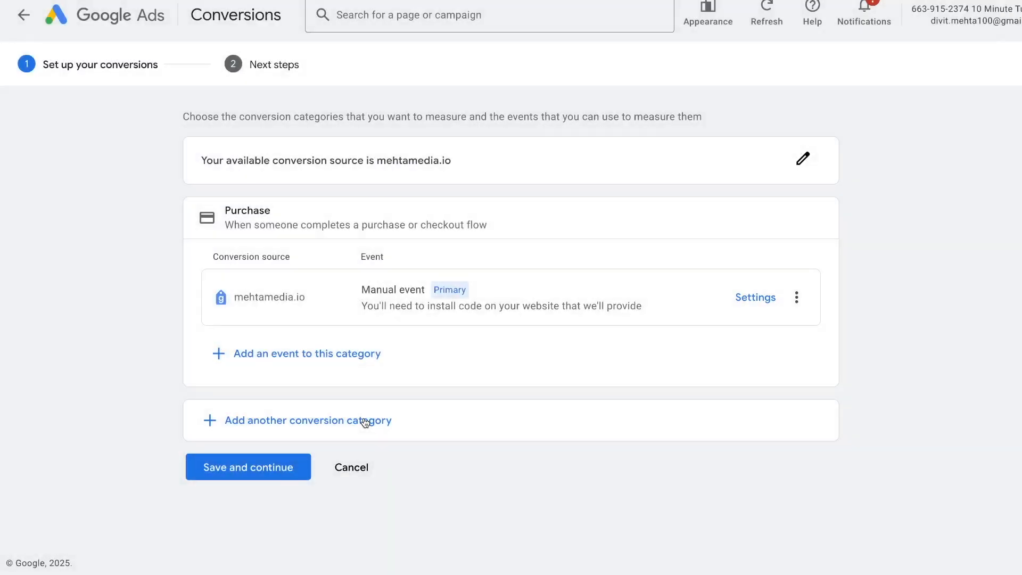
left_click(292, 469)
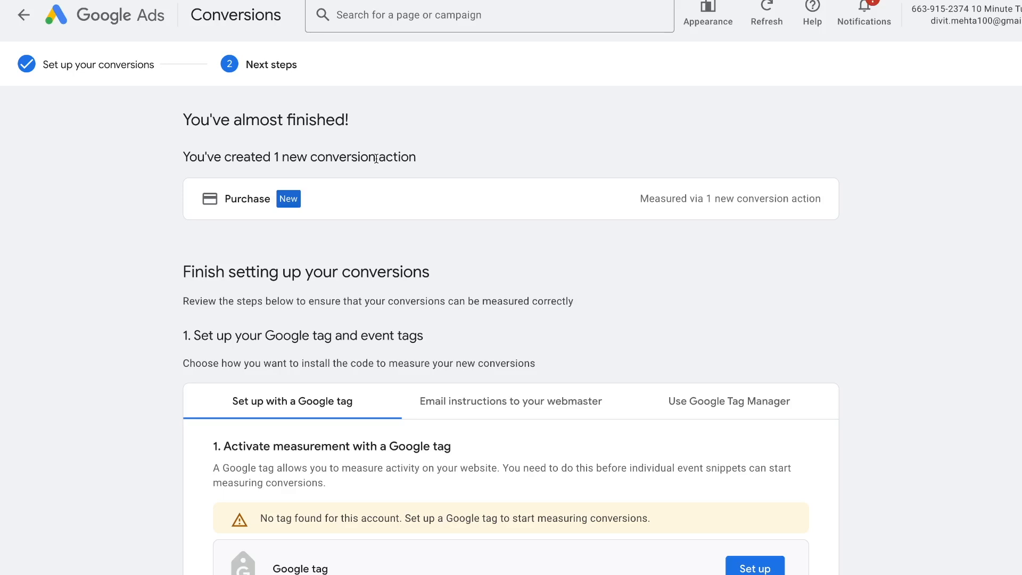
Review the Google tag setup instructions and the event snippet for the Purchase conversion
scroll(458, 290, "down", 2)
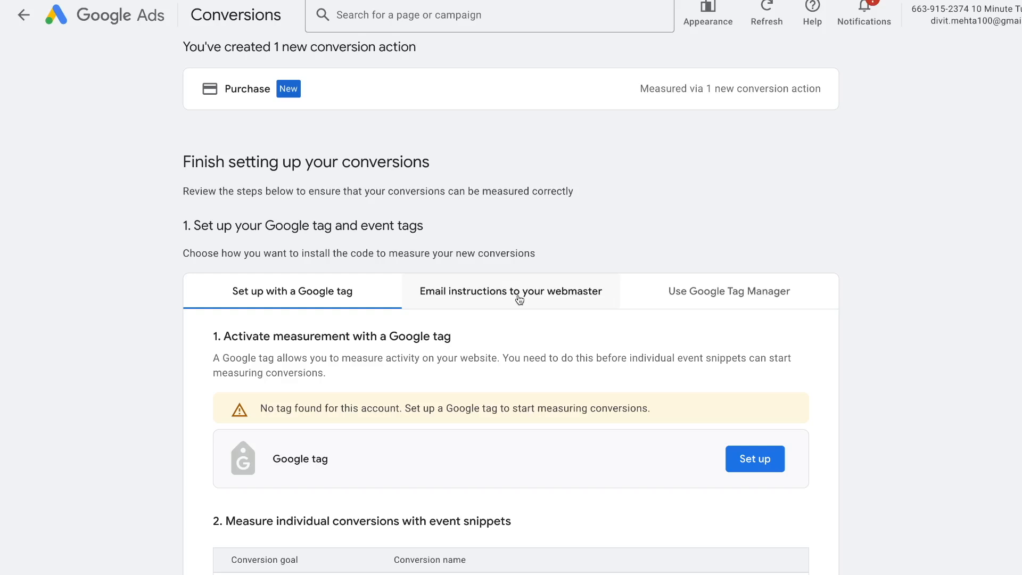
scroll(551, 396, "down", 2)
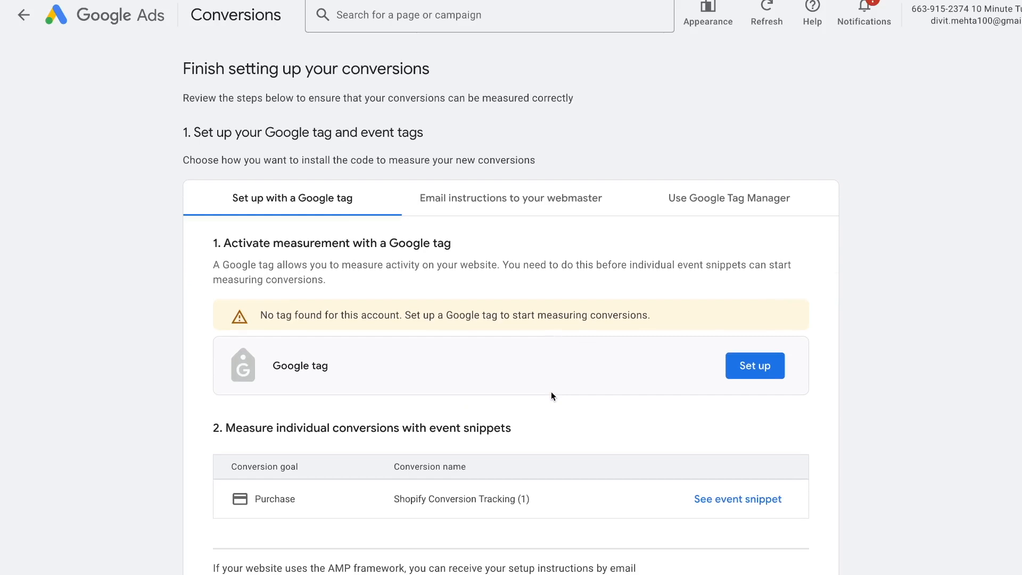
left_click_drag(273, 366, 330, 371)
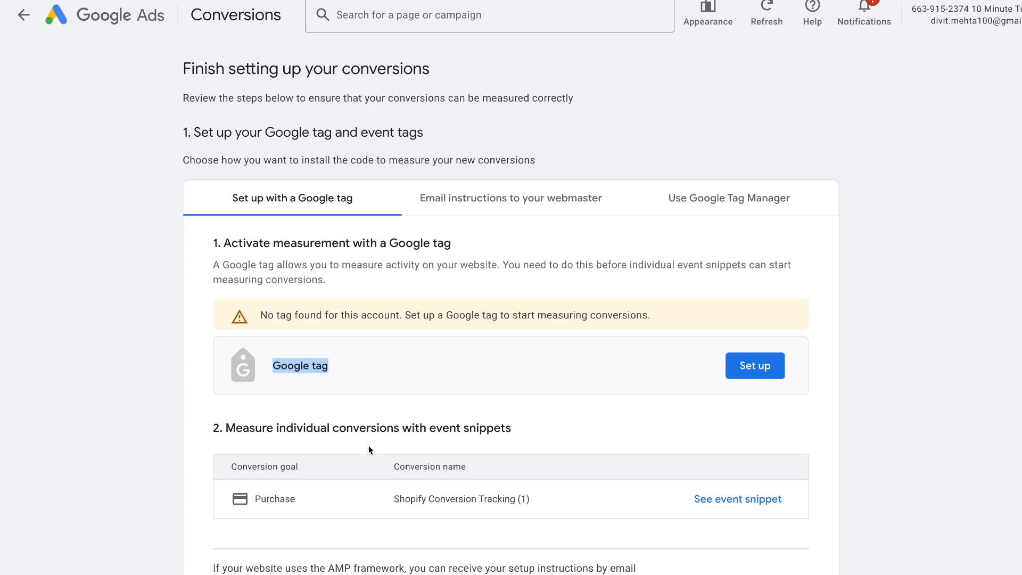
scroll(371, 449, "down", 1)
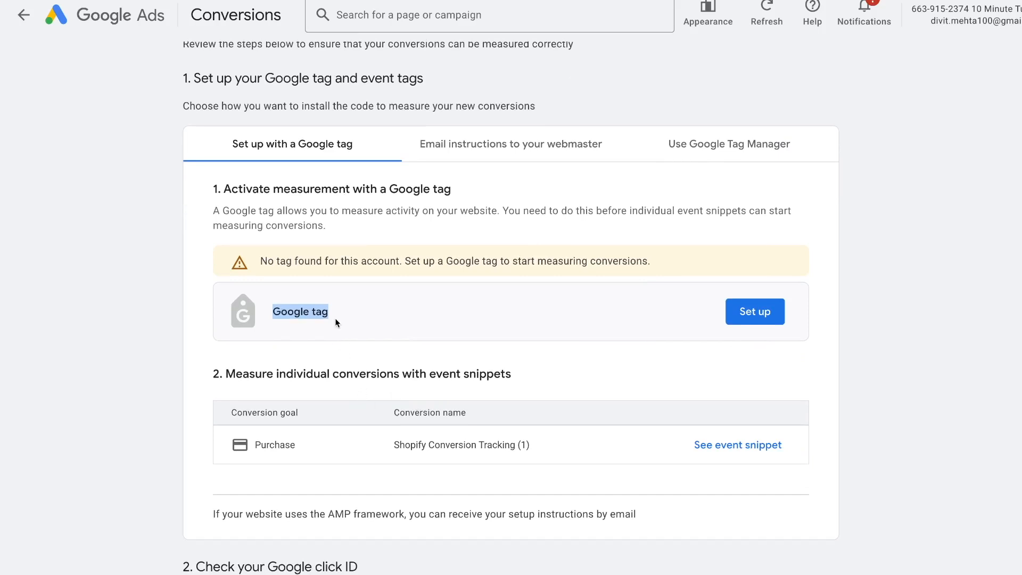
left_click(406, 380)
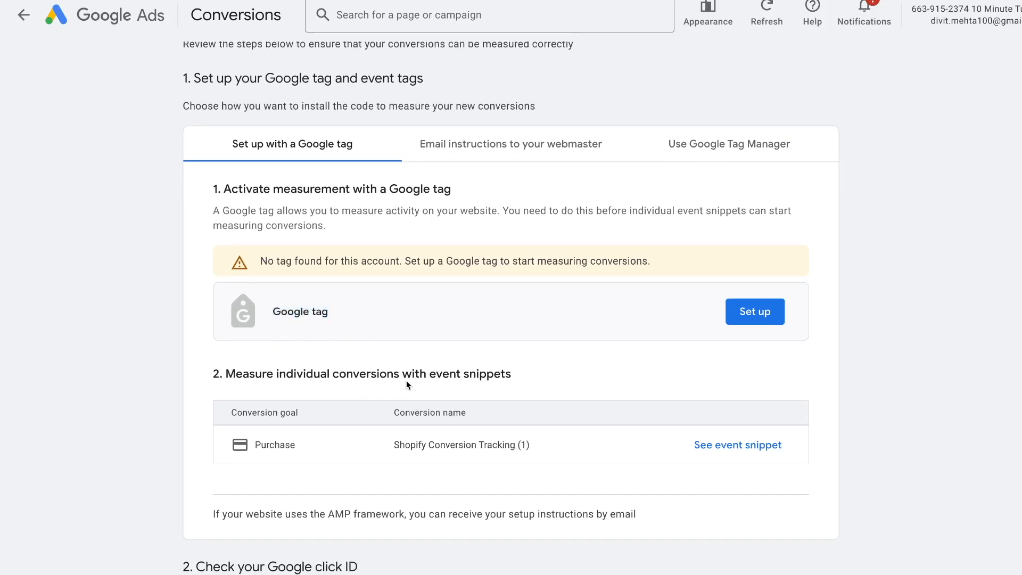
left_click_drag(429, 375, 463, 376)
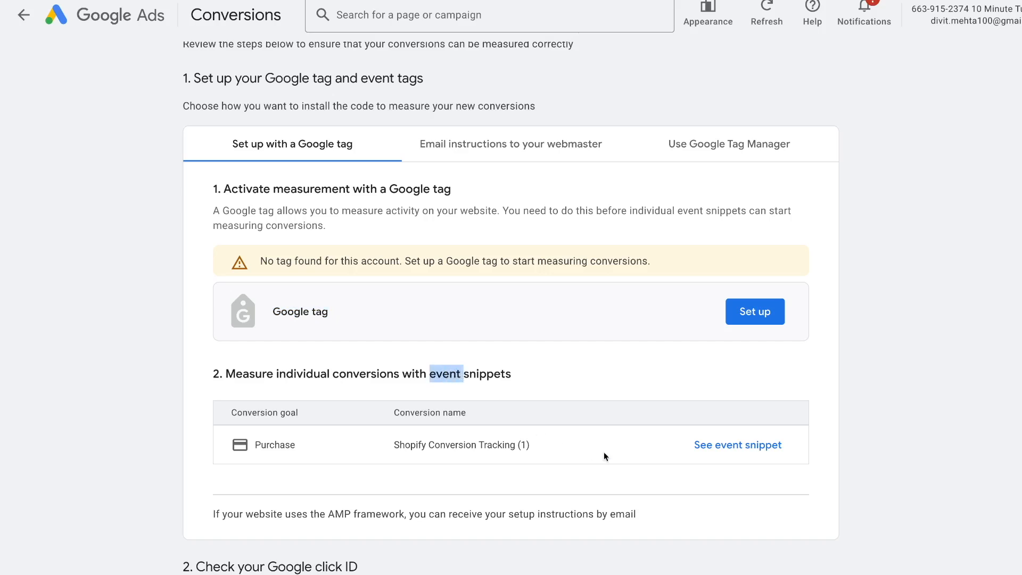
left_click(736, 447)
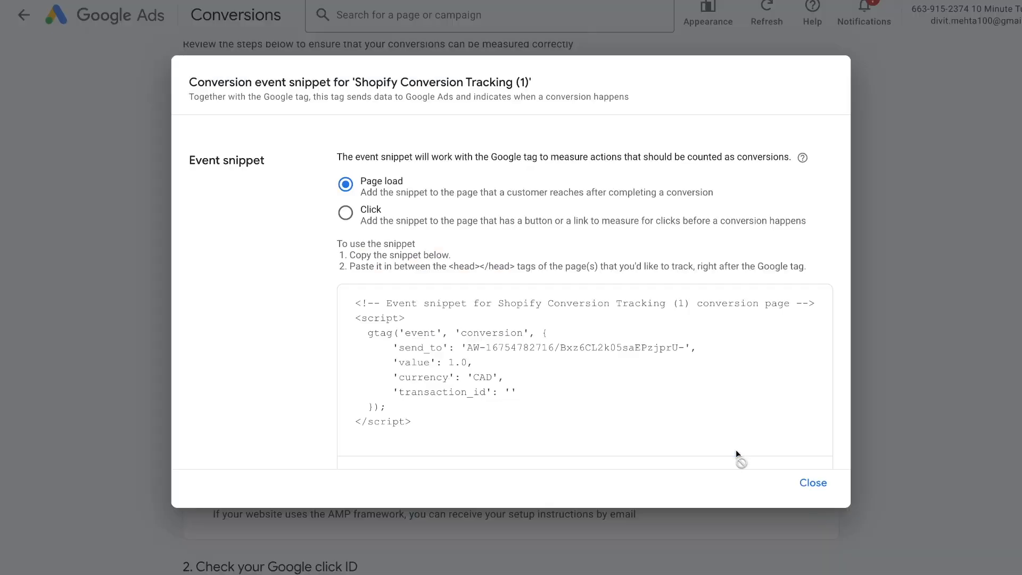
left_click(812, 484)
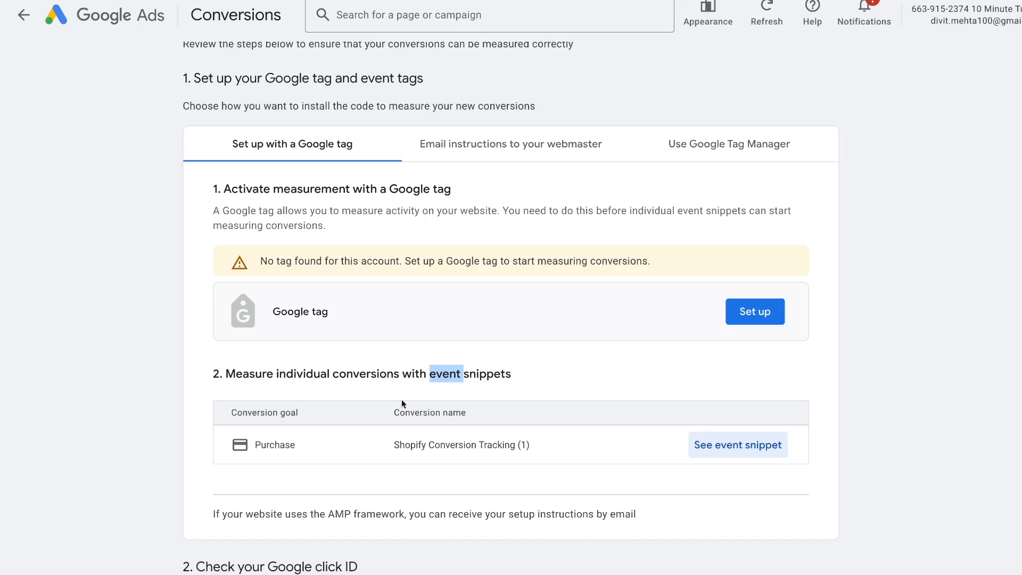
Finish the conversion setup from the end of the next-steps page
scroll(408, 494, "down", 1)
scroll(408, 494, "down", 5)
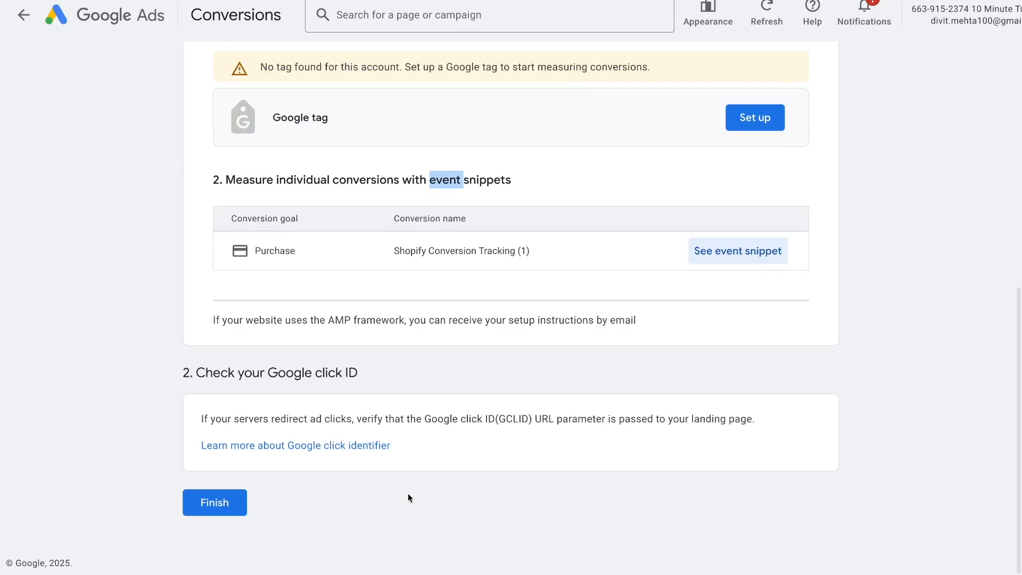
left_click(232, 507)
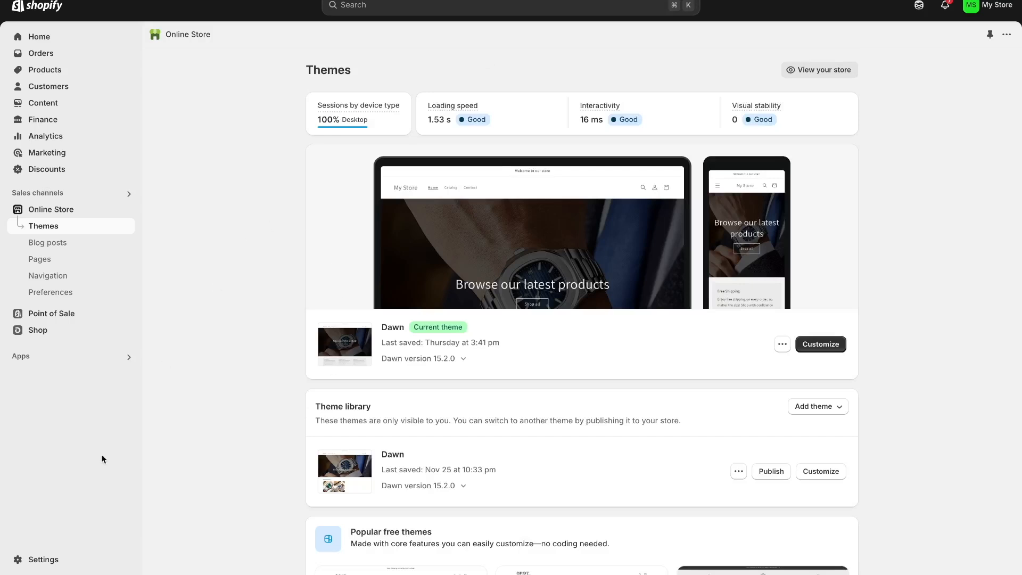
In the Shopify admin's customer events settings, add a custom pixel named "Google Ads Conversion tracking"
left_click(44, 560)
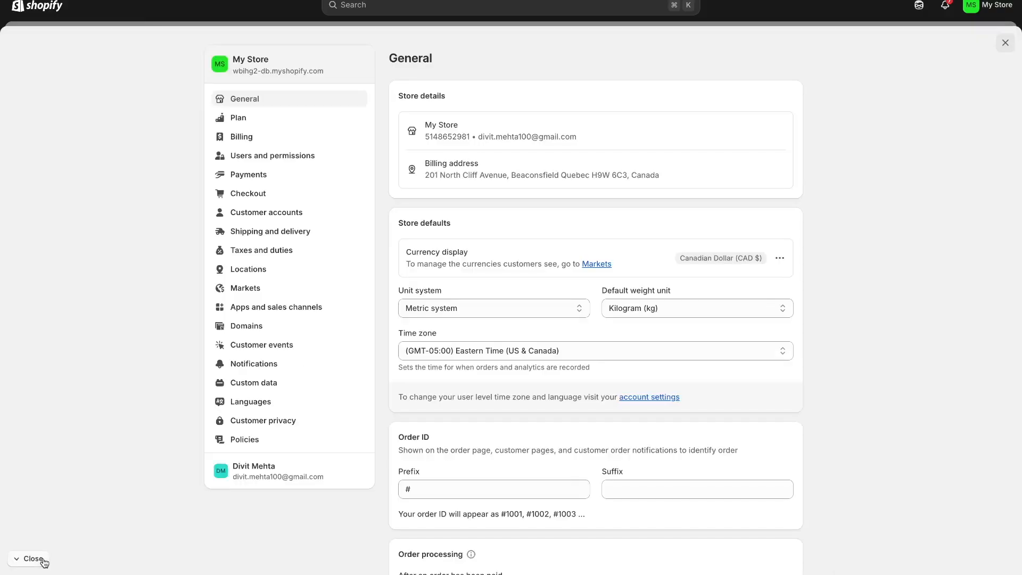
left_click(282, 352)
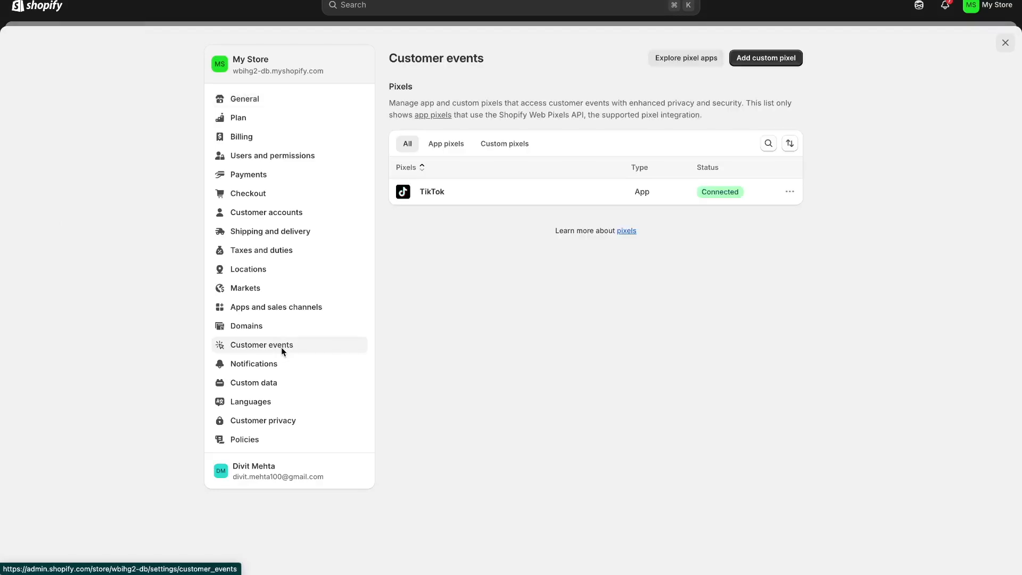
left_click(761, 62)
left_click(443, 286)
type("Googl")
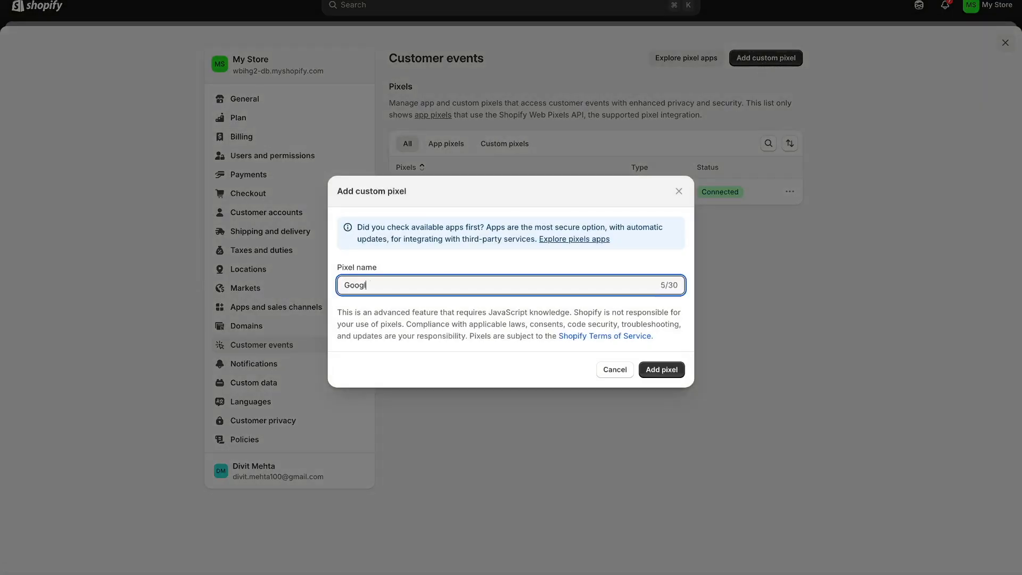
type("e Ads Conversion tracking")
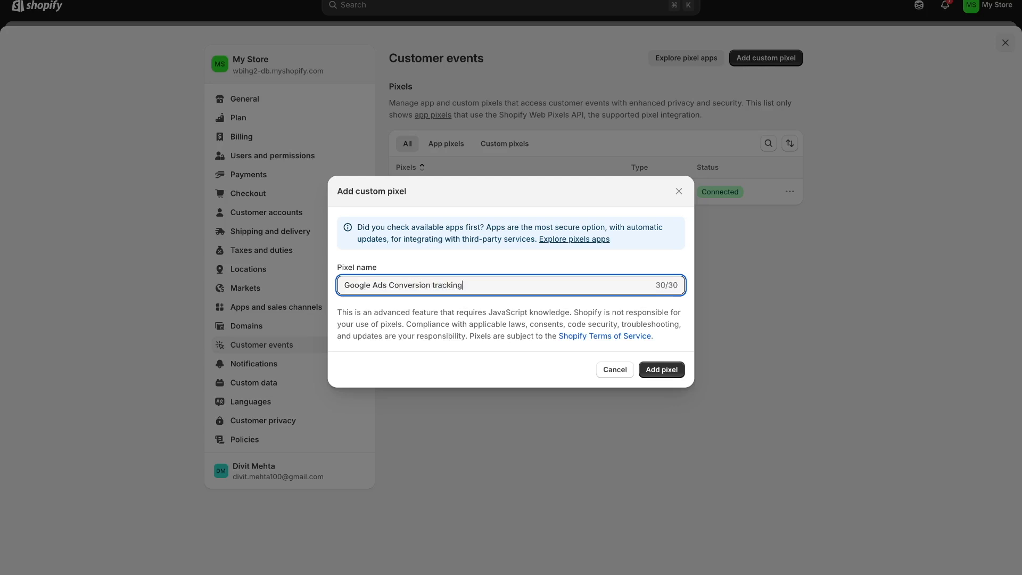
left_click(659, 369)
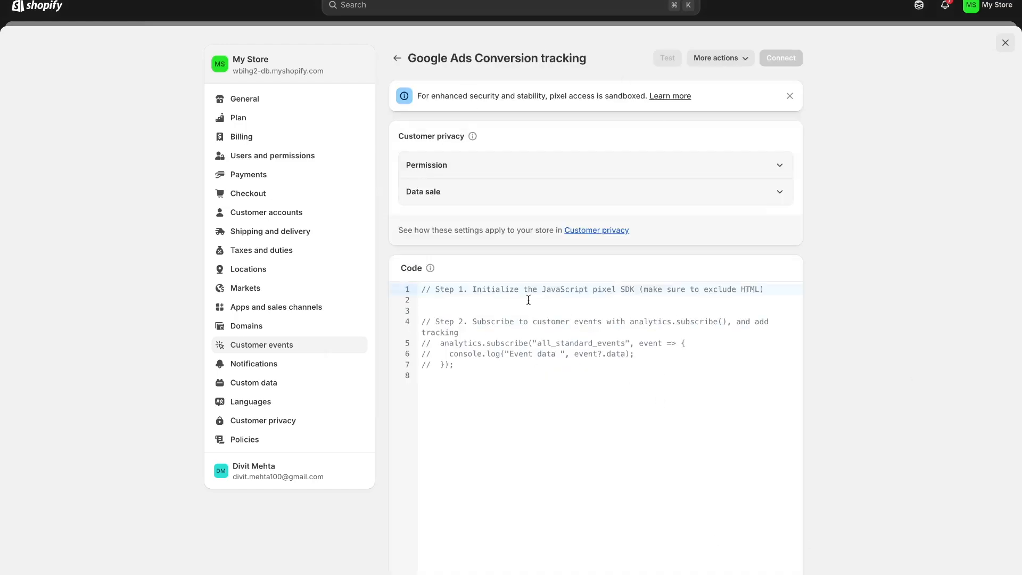
Replace the pixel's default code with the full gtag and purchase script from the Google Docs document "Google Ads Tracking for Shopify"
left_click_drag(471, 400, 420, 291)
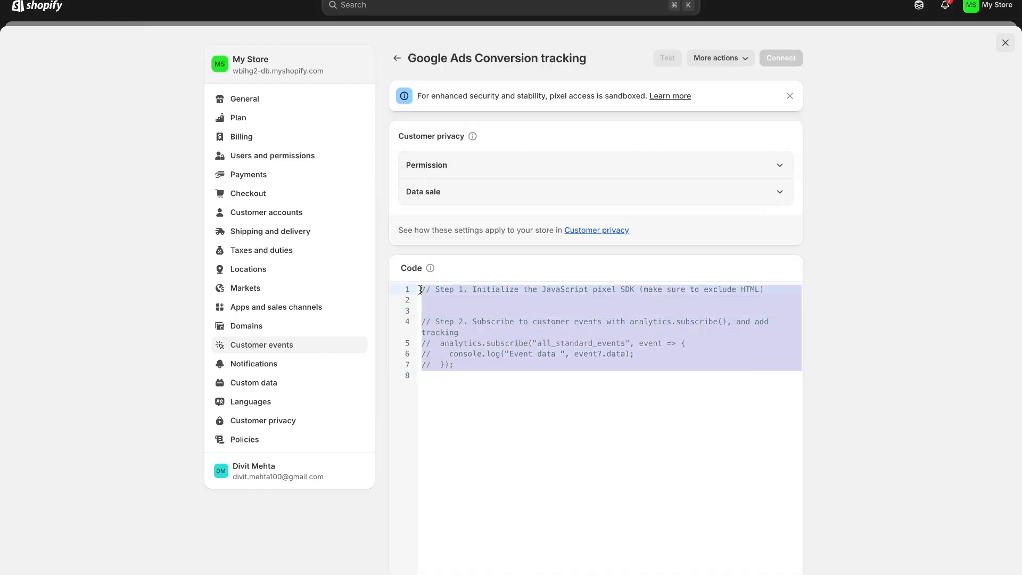
key("BackSpace")
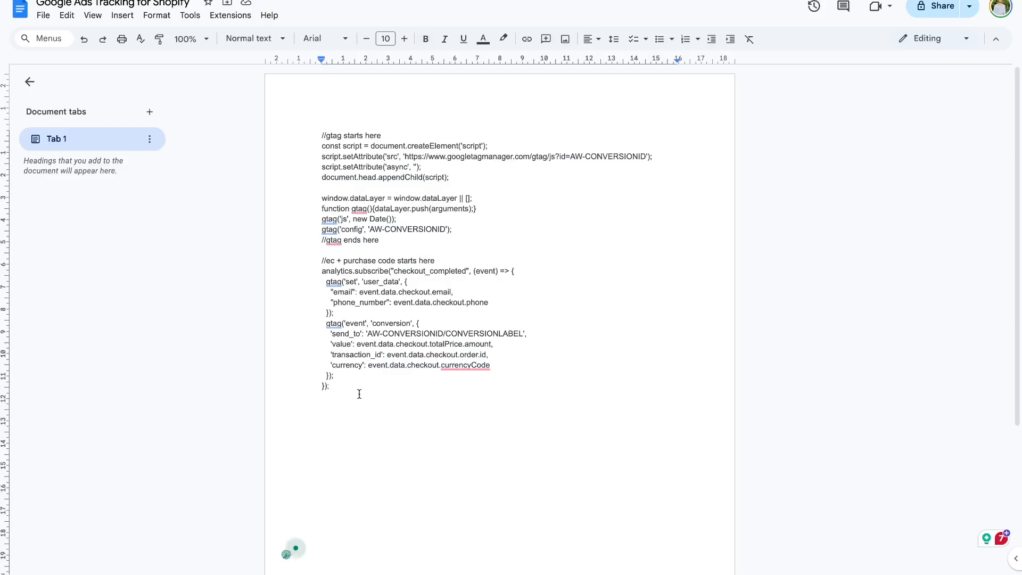
left_click_drag(358, 392, 317, 137)
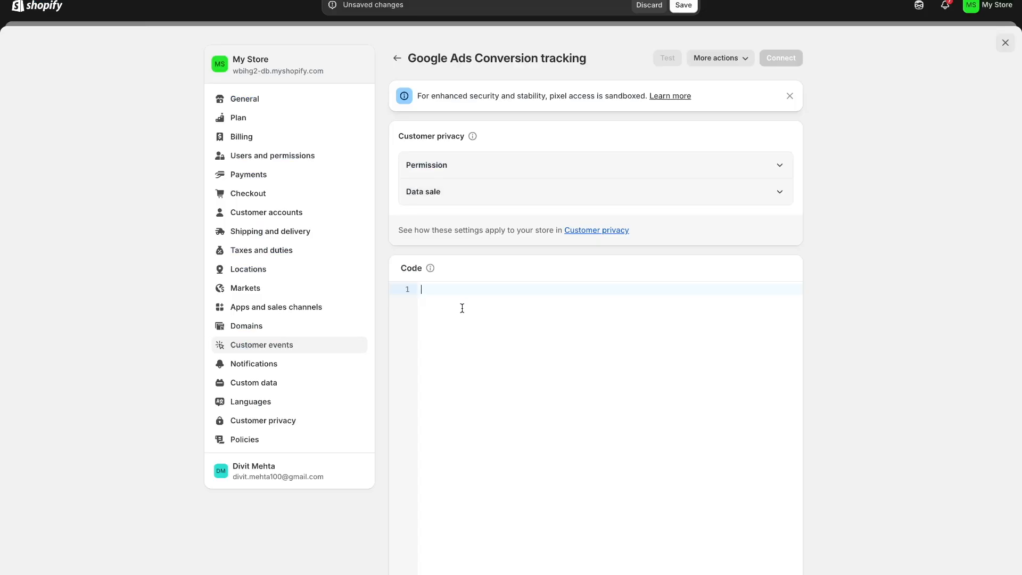
type("//gtag starts here const script = document.createElement('script'); script.setAttribute('src', 'https://www.googletagmanager.com/gtag/js?id=AW-CONVERSIONID'); script.setAttribute('async', ''); document.head.appendChild(script);  window.dataLayer = window.dataLayer || []; function gtag(){dataLayer.push(arguments);} gtag('js', new Date()); gtag('config', 'AW-CONVERSIONID'); //gtag ends here  //ec + purchase code starts here analytics.subscribe(\"checkout_completed\", (event) => {   gtag('set', 'user_data', {     \"email\": event.data.checkout.email,     \"phone_number\": event.data.checkout.phone   });   gtag('event', 'conversion', {     'send_to': 'AW-CONVERSIONID/CONVERSIONLABEL',     'value': event.data.checkout.totalPrice.amount,     'transaction_id': event.data.checkout.order.id,     'currency': event.data.checkout.currencyCode   }); });")
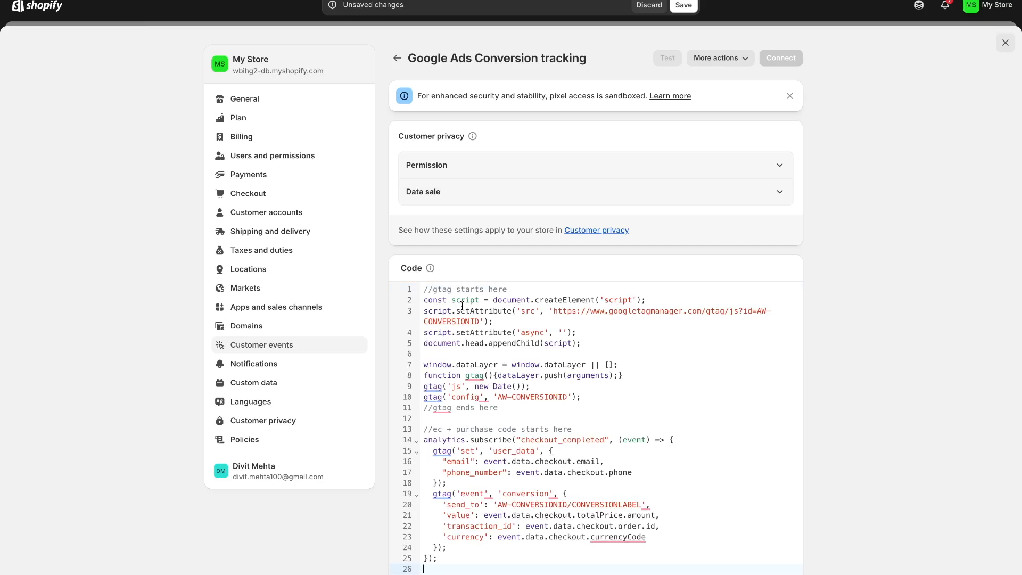
Examine the pixel code's gtag and purchase sections and its CONVERSIONID and CONVERSIONLABEL placeholders
left_click_drag(423, 289, 538, 408)
scroll(539, 410, "down", 1)
left_click_drag(452, 538, 423, 390)
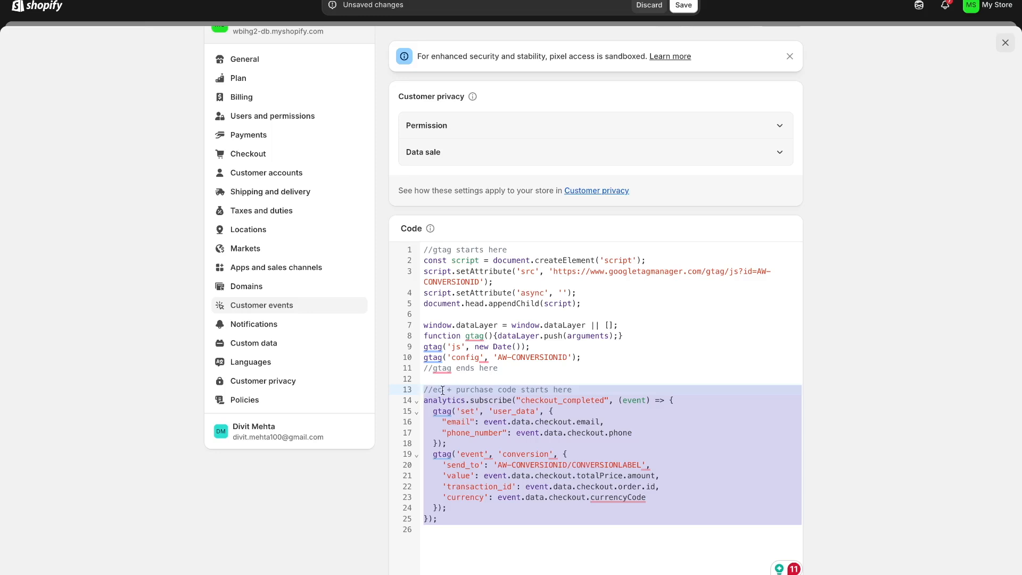
left_click(635, 360)
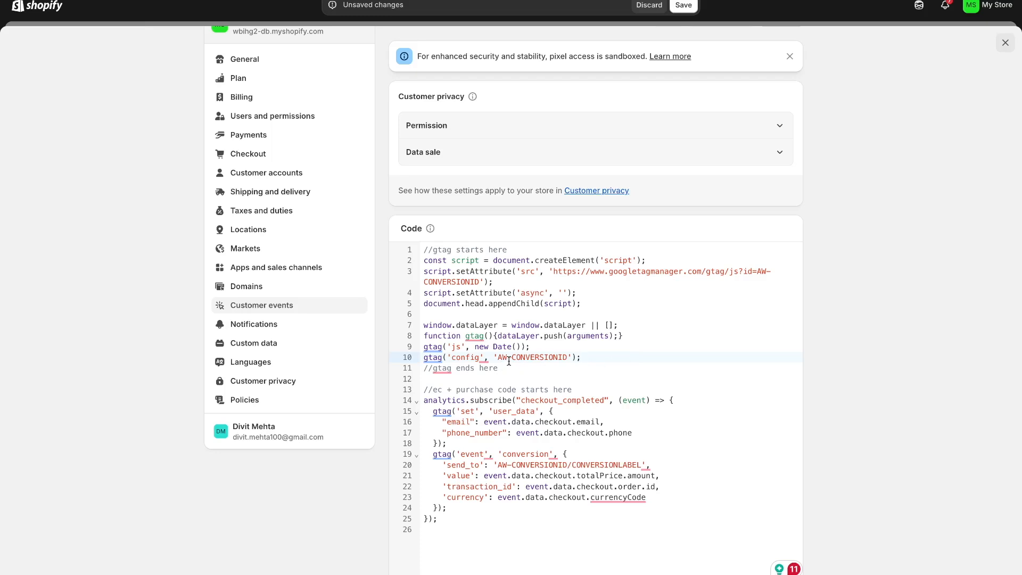
left_click_drag(514, 358, 567, 358)
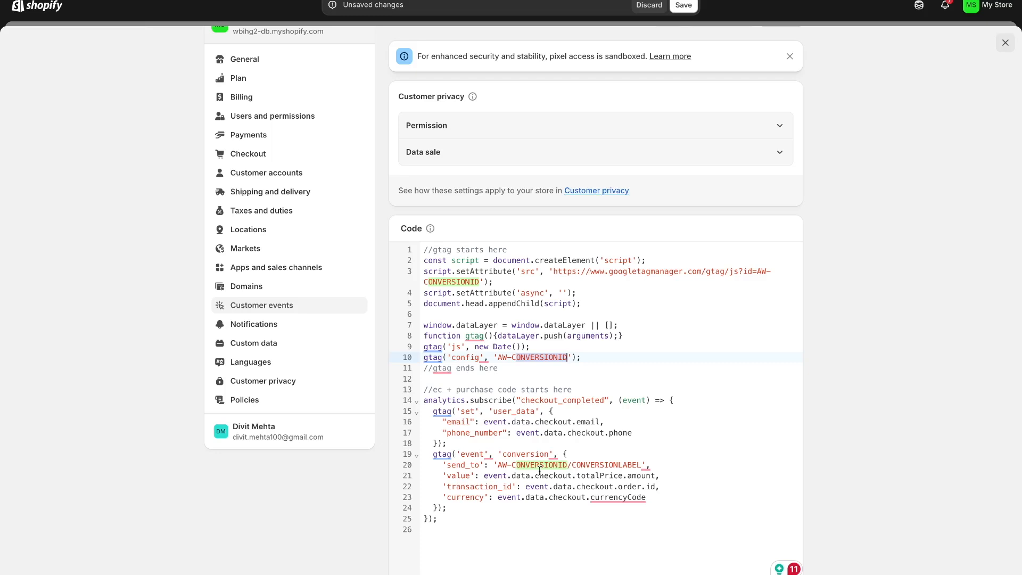
left_click_drag(572, 465, 640, 465)
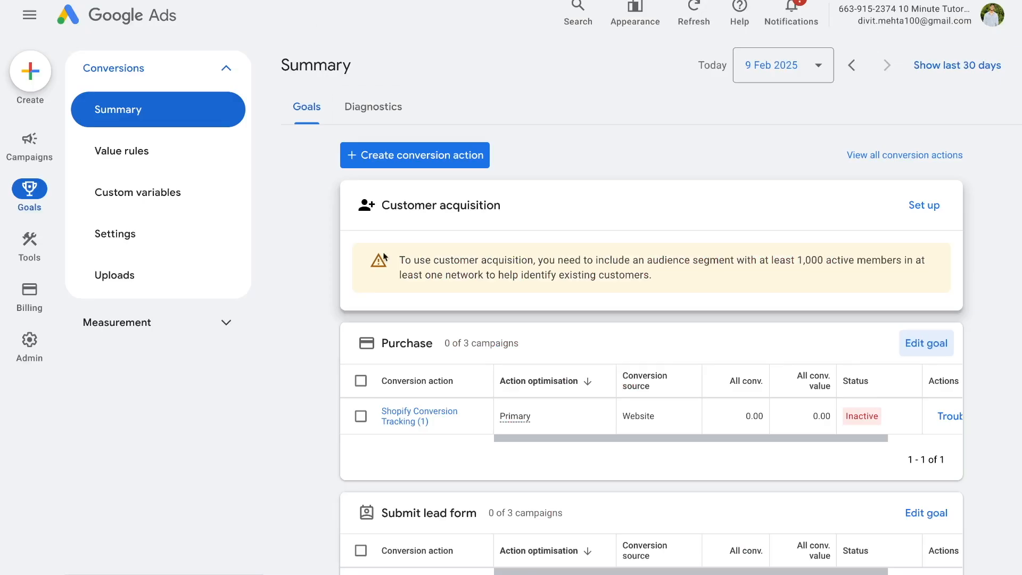
Open the Shopify Conversion Tracking (1) action's tag setup for Google Tag Manager and copy its conversion ID
left_click(419, 420)
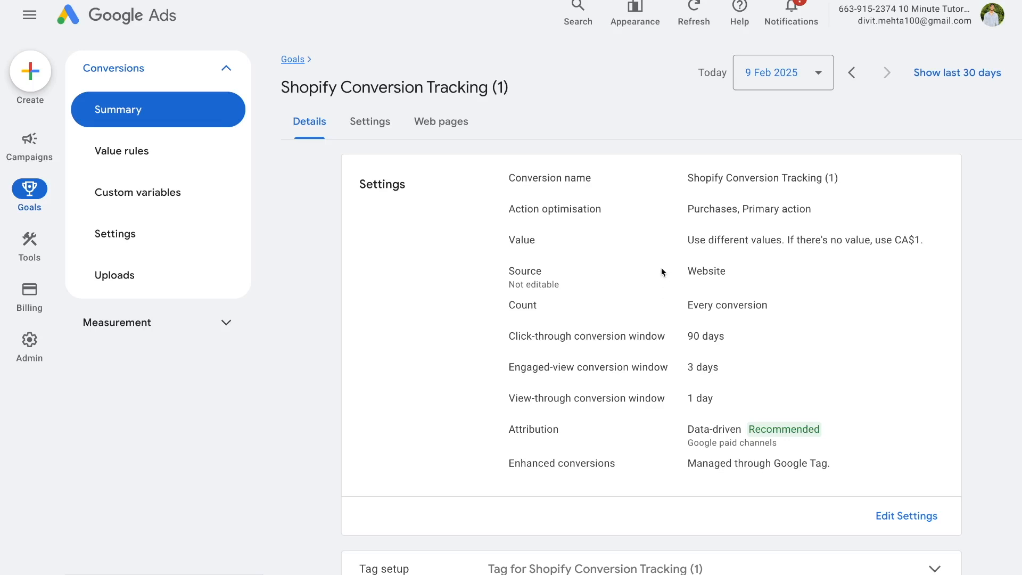
scroll(662, 362, "down", 2)
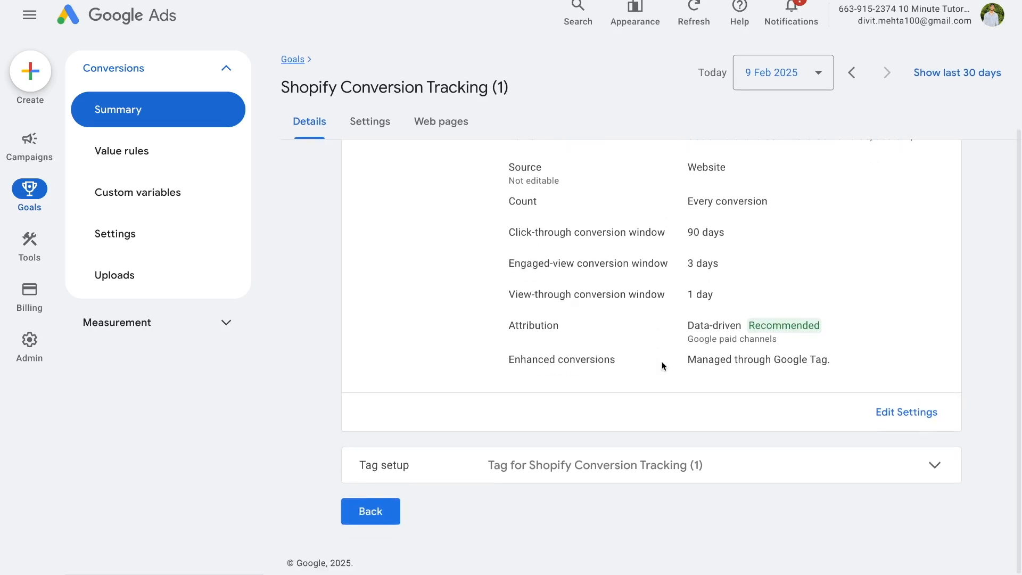
left_click(910, 471)
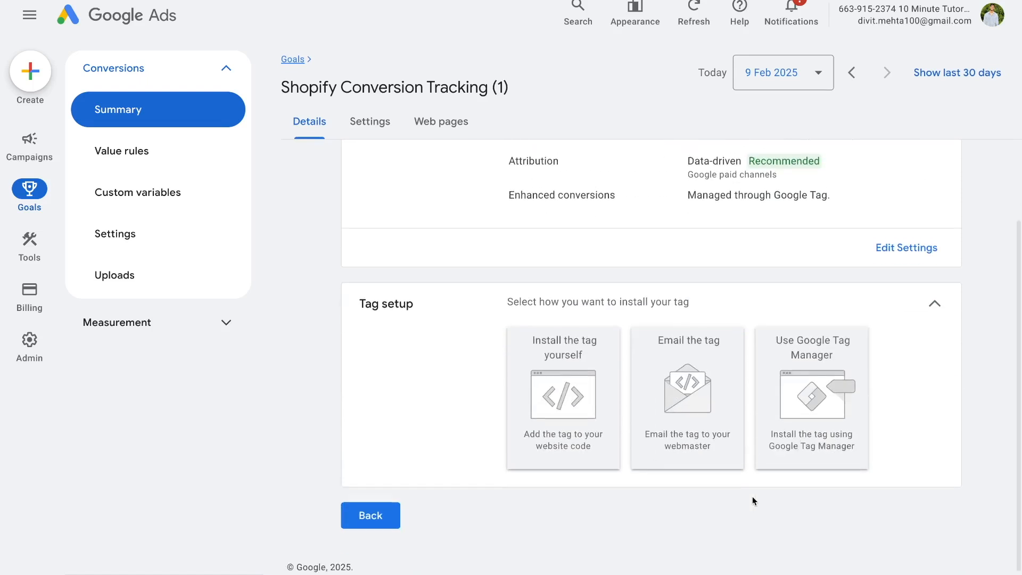
left_click(809, 350)
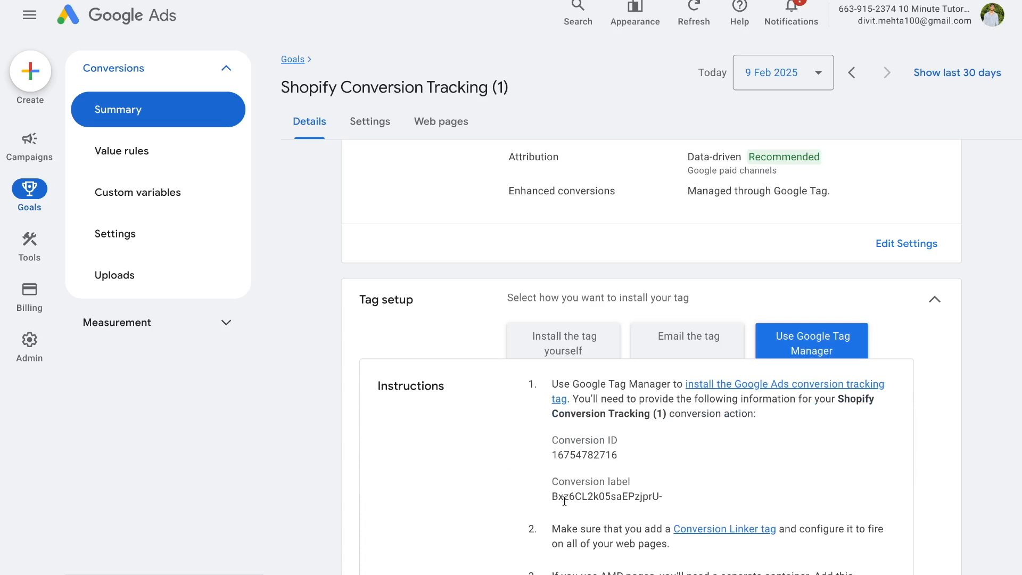
left_click_drag(553, 456, 618, 456)
key("ctrl+c")
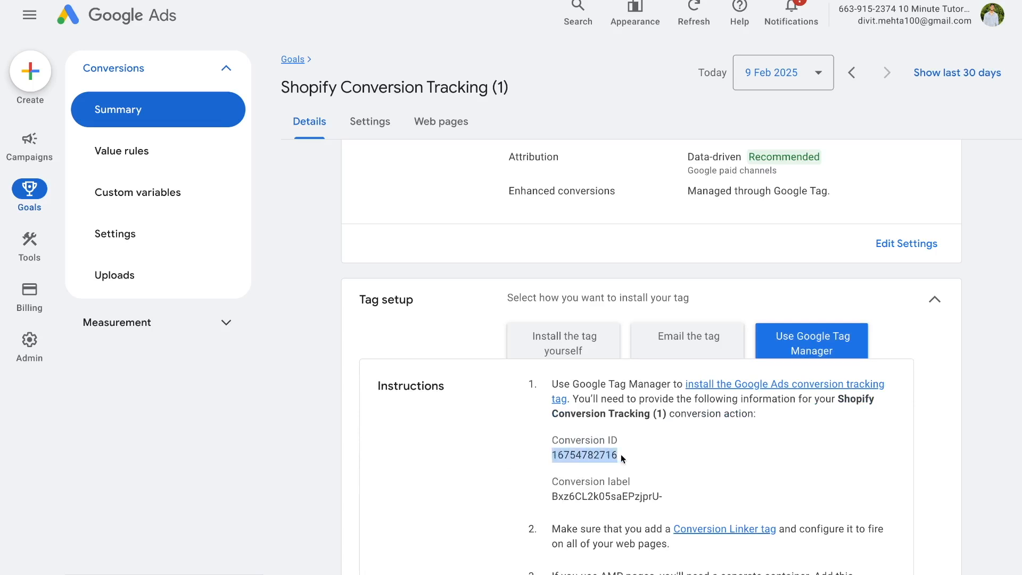
In the Shopify pixel code, replace the CONVERSIONID placeholder in the gtag config line with the copied conversion ID
left_click(306, 1)
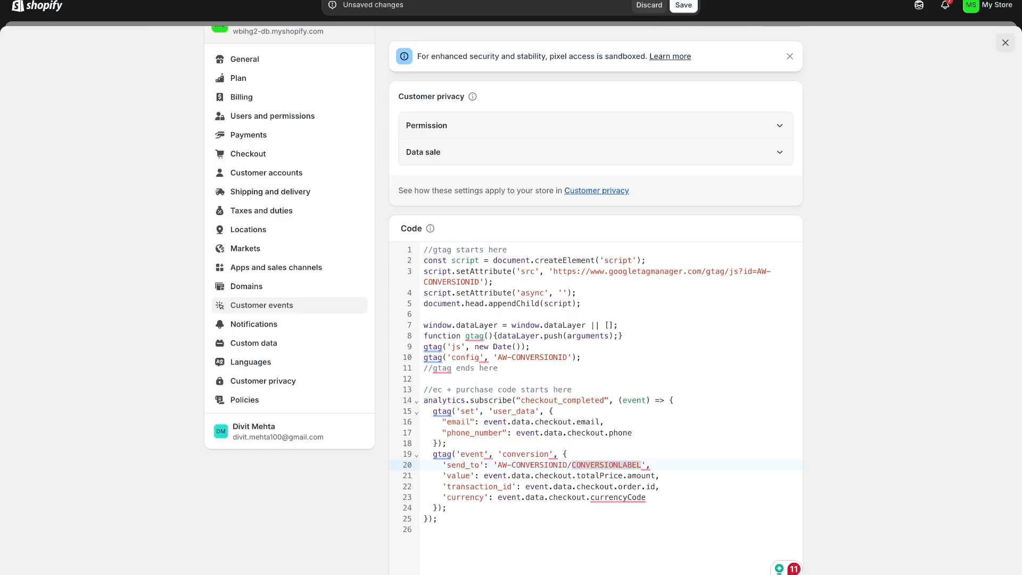
double_click(533, 357)
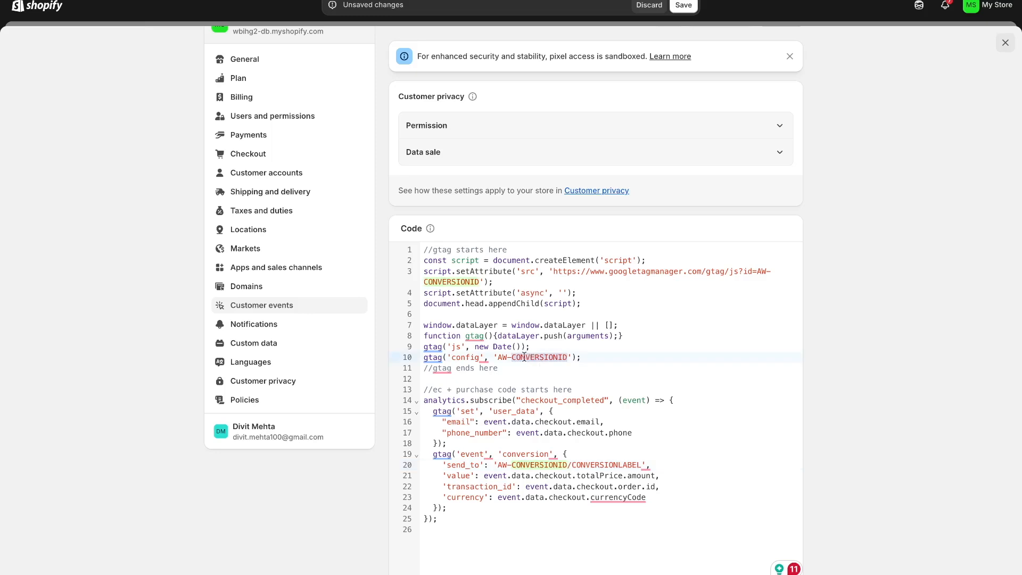
left_click(565, 358)
key("shift+Left")
key("shift+Left")
key("shift+Left")
key("shift+Left")
key("shift+Left")
key("shift+Left")
key("shift+Left")
key("shift+Left")
key("shift+Left")
key("shift+Left")
key("shift+Left")
key("shift+Left")
key("BackSpace")
key("ctrl+v")
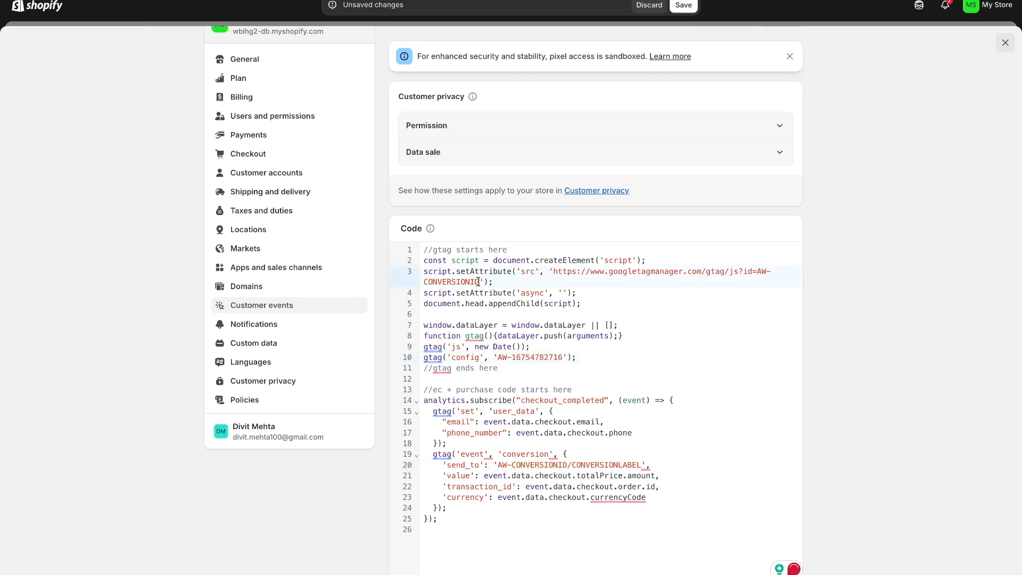
Replace the CONVERSIONID placeholders in the script URL and the send_to line with the copied conversion ID
left_click_drag(481, 281, 424, 281)
key("ctrl+v")
left_click_drag(567, 466, 512, 467)
key("ctrl+v")
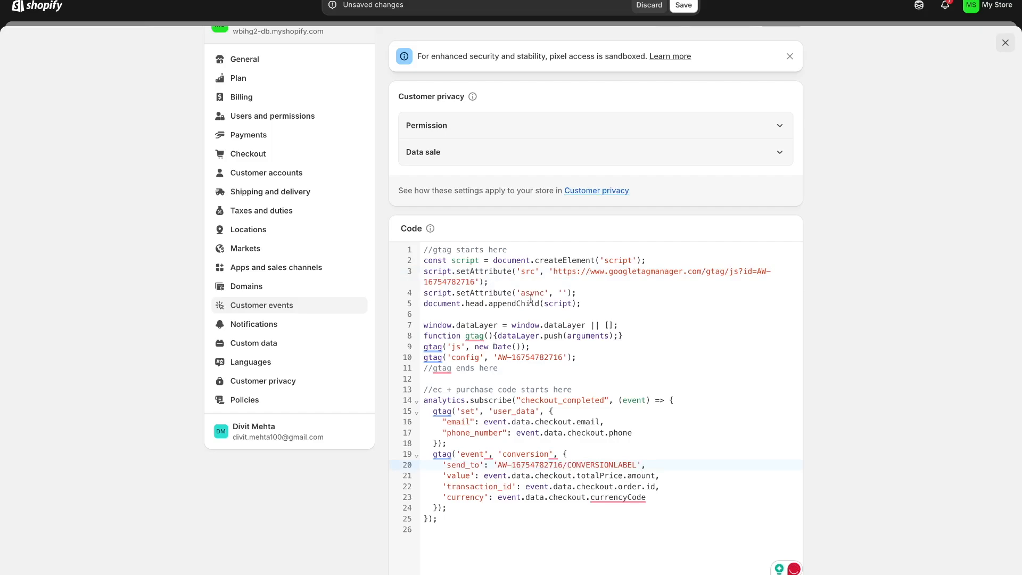
Copy the conversion label from Google Ads and replace CONVERSIONLABEL in the Shopify pixel's send_to line with it
key("ctrl+Tab")
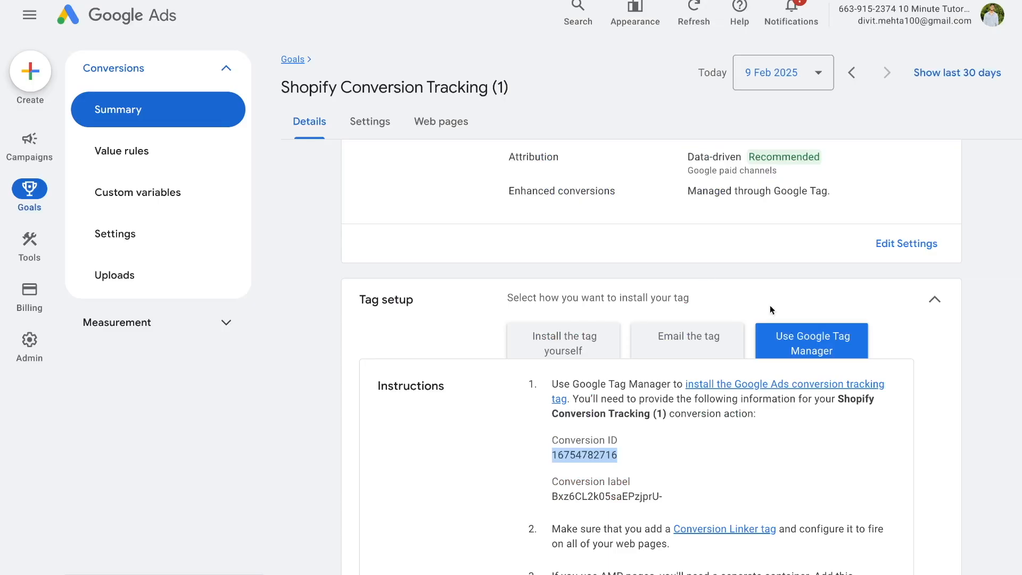
double_click(616, 495)
left_click(616, 495)
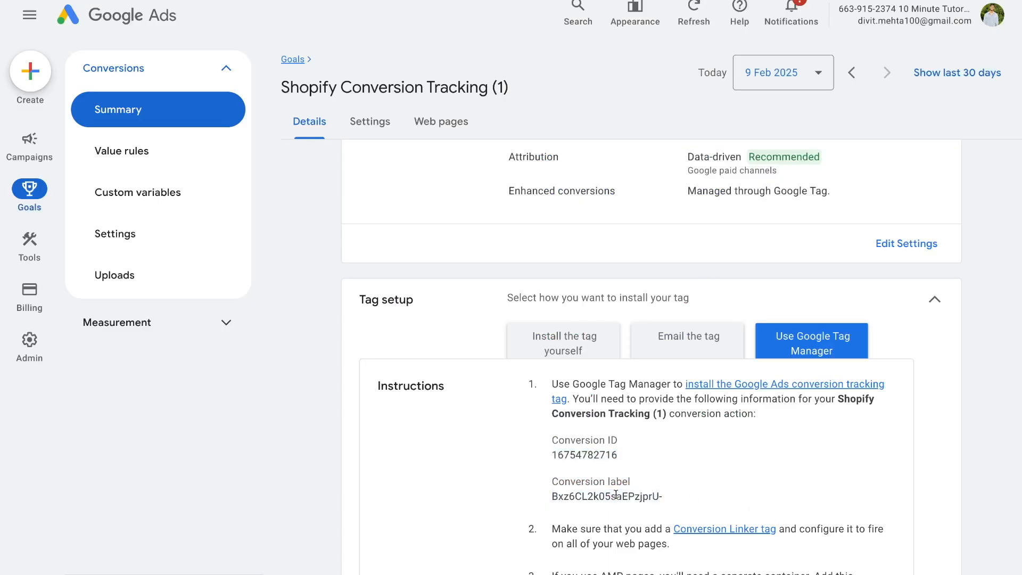
left_click_drag(660, 493, 552, 498)
key("ctrl+c")
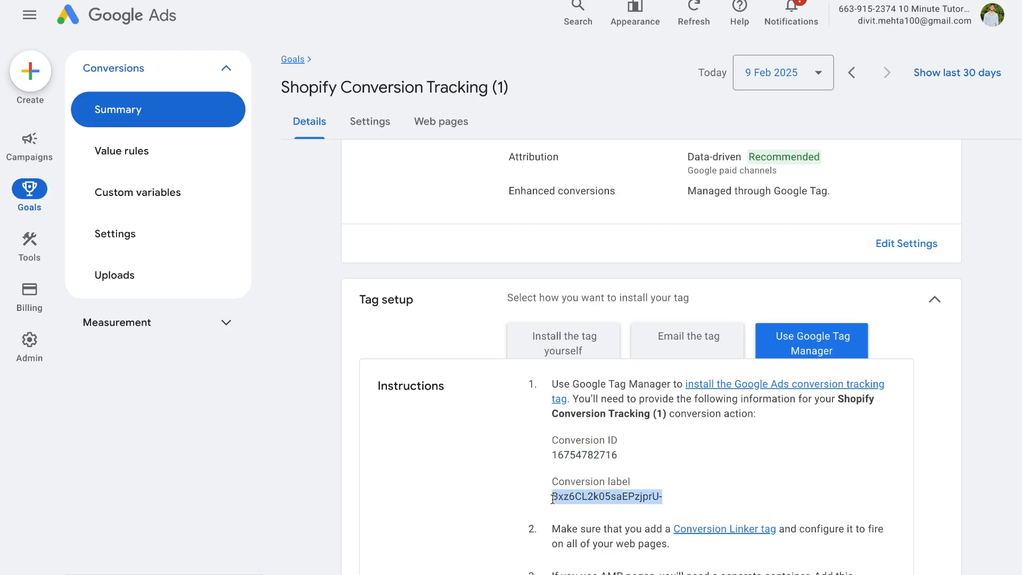
key("ctrl+Tab")
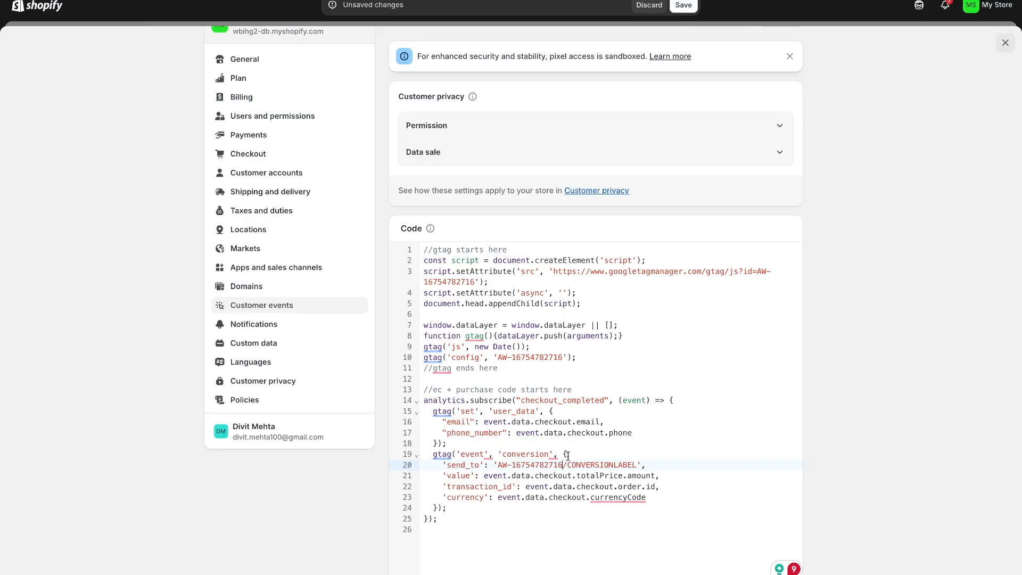
left_click_drag(568, 465, 637, 464)
key("ctrl+v")
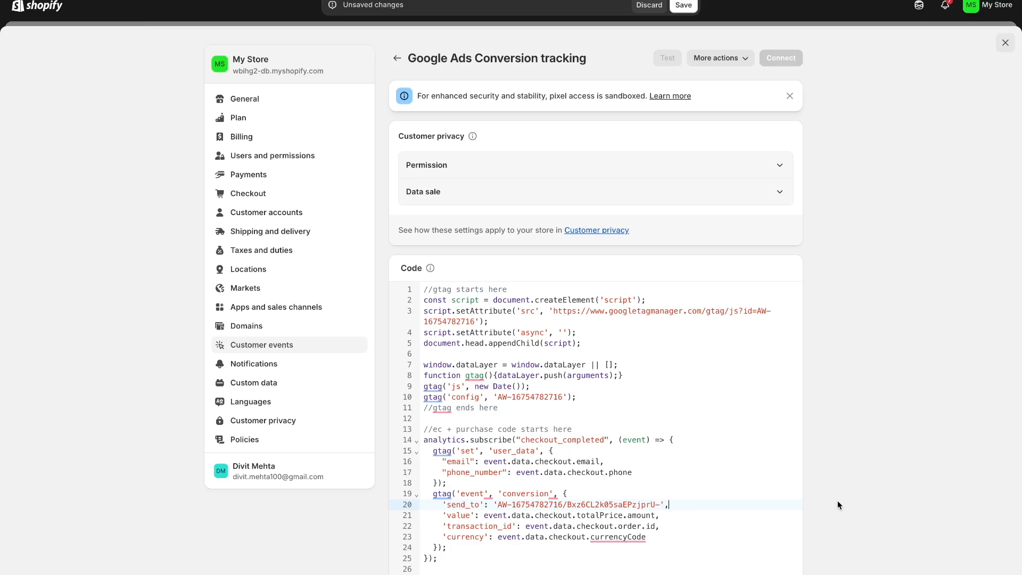
Save the Google Ads Conversion tracking pixel and connect it to the store
left_click(683, 5)
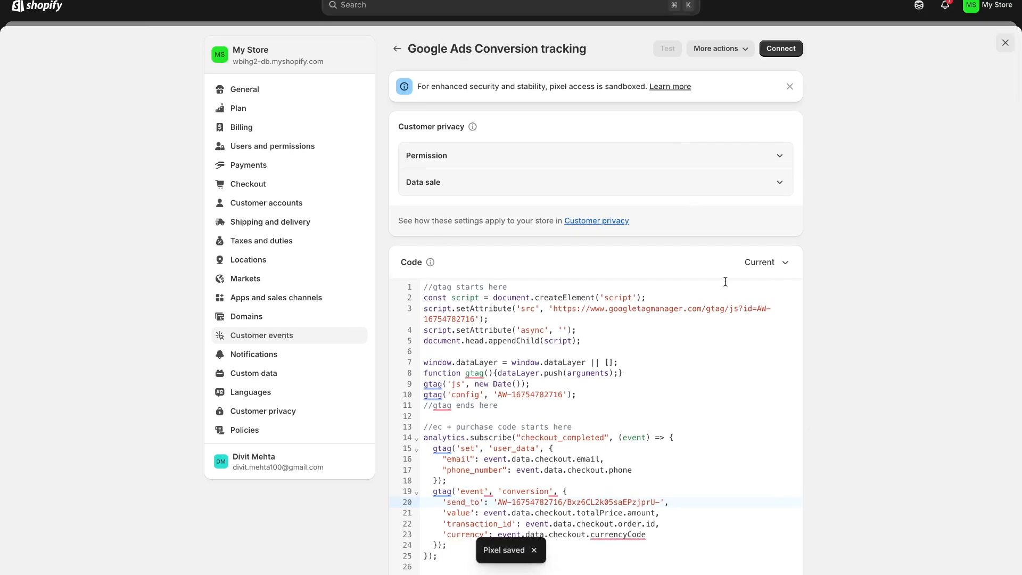
scroll(864, 423, "down", 3)
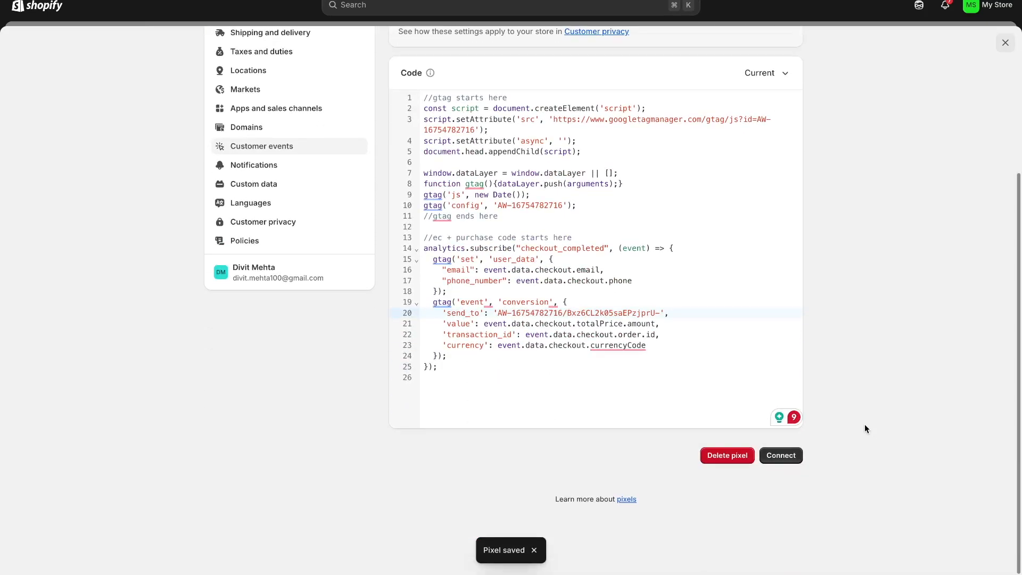
left_click(783, 458)
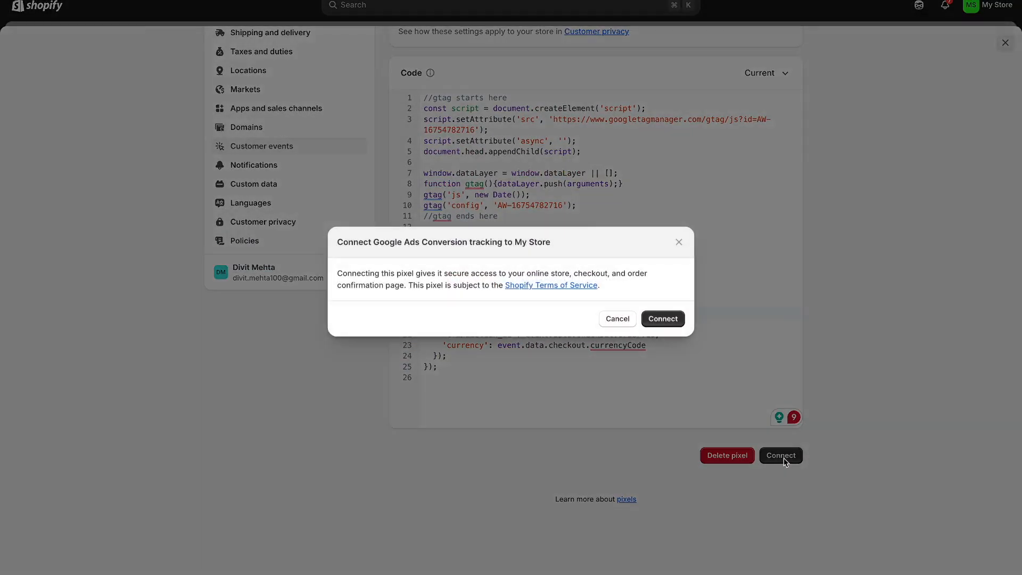
left_click(684, 323)
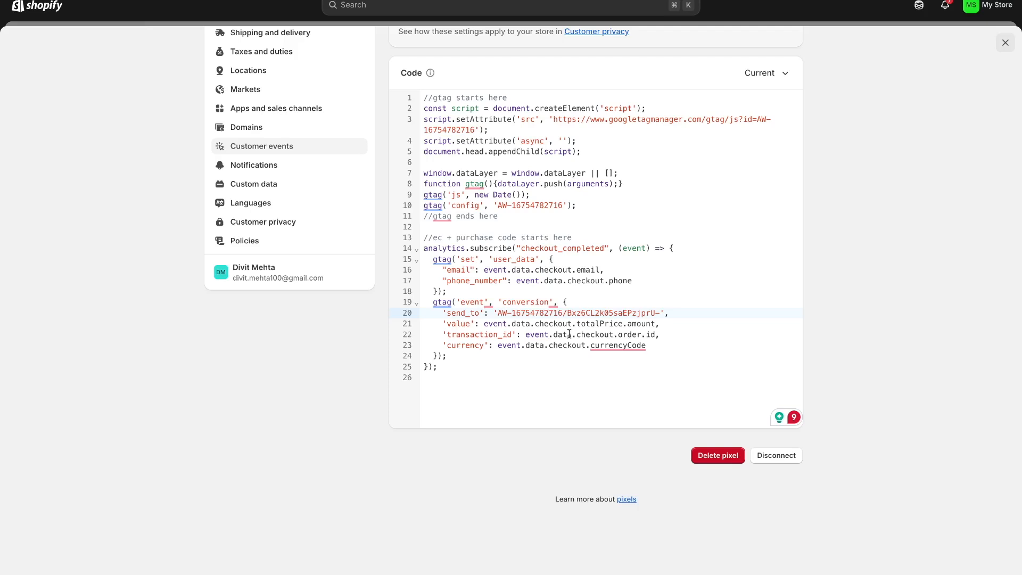
Return to the customer events list and check the Google Ads Conversion tracking pixel's status and available actions
scroll(568, 334, "up", 2)
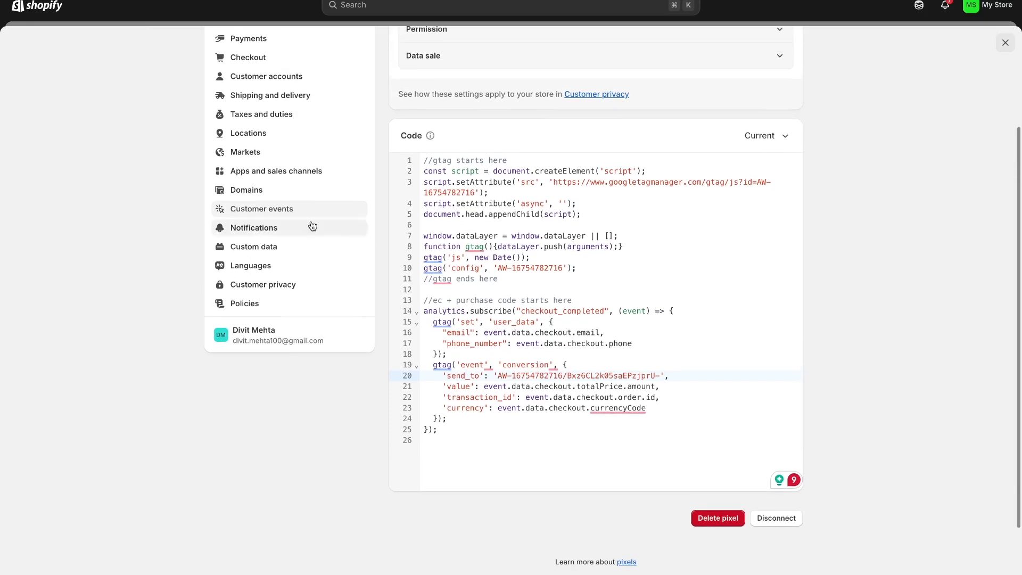
left_click(258, 211)
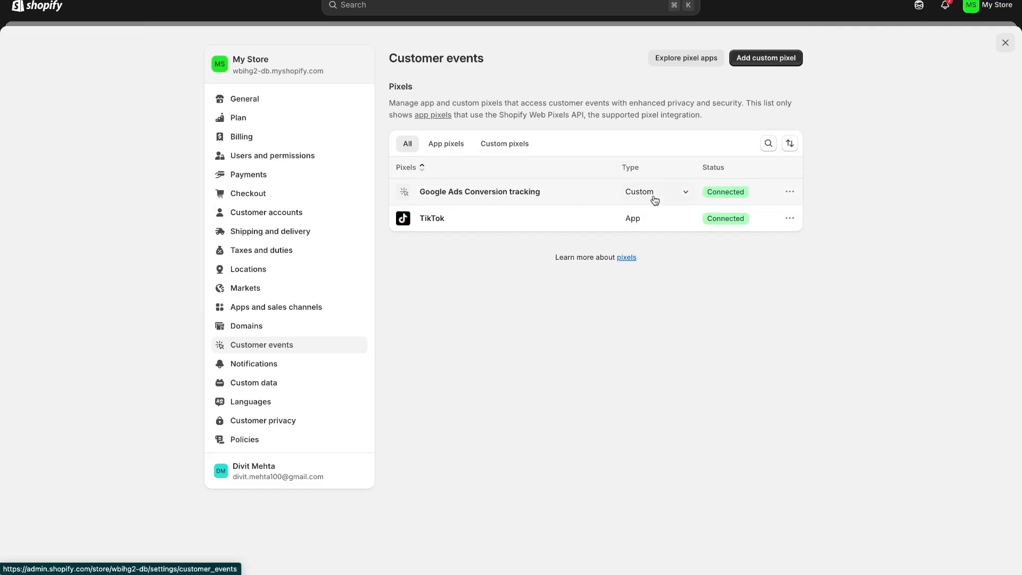
left_click(789, 192)
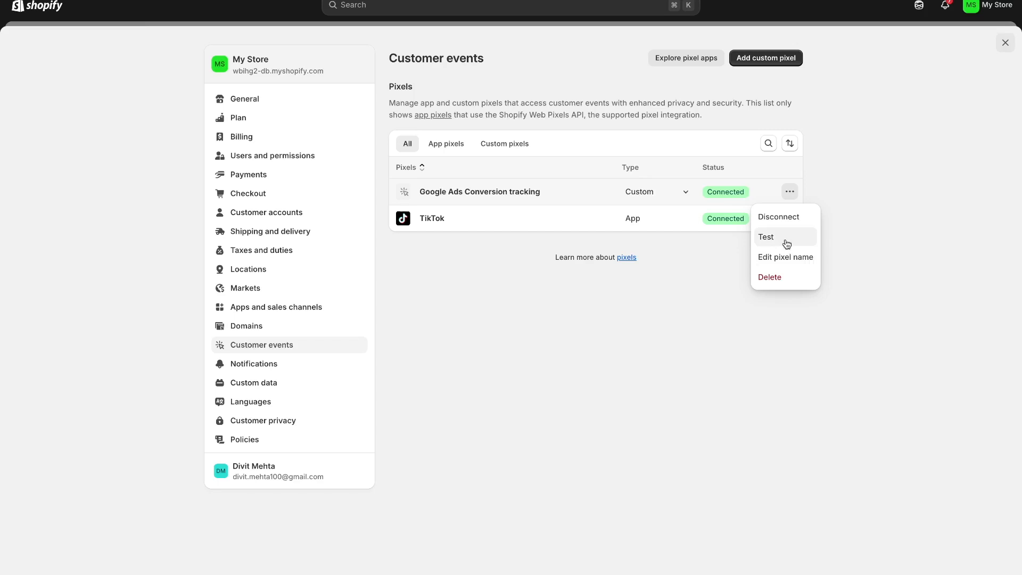
left_click(845, 240)
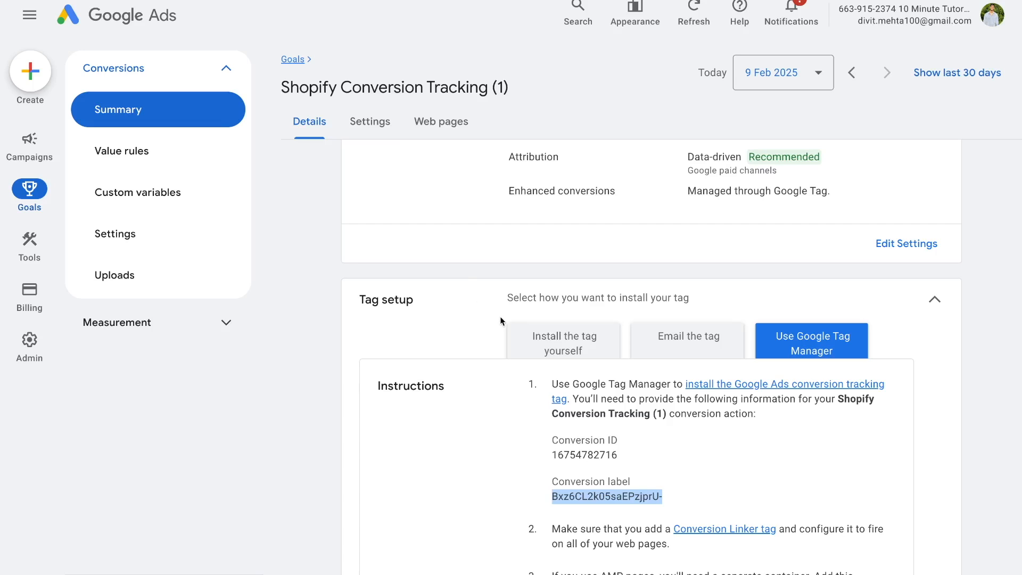
In Google Ads, review the count, click-through conversion window and value settings of Shopify Conversion Tracking (1) without changing them
scroll(500, 316, "up", 5)
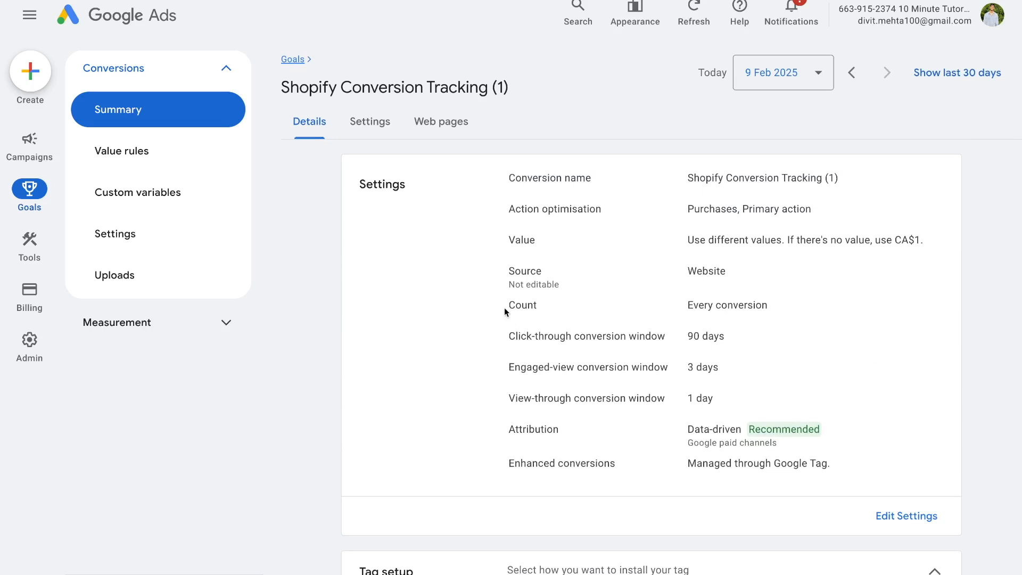
left_click(892, 518)
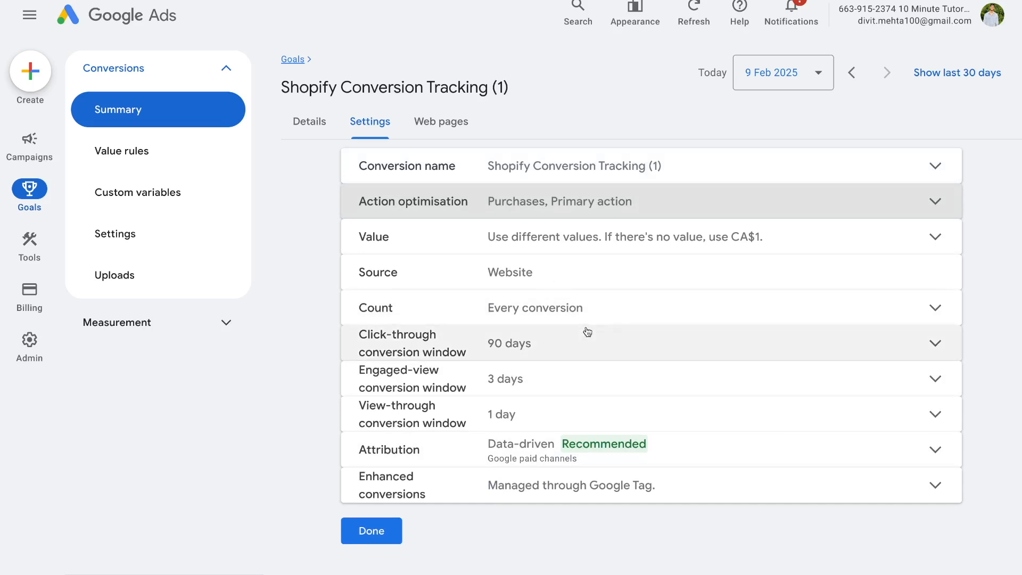
left_click(580, 308)
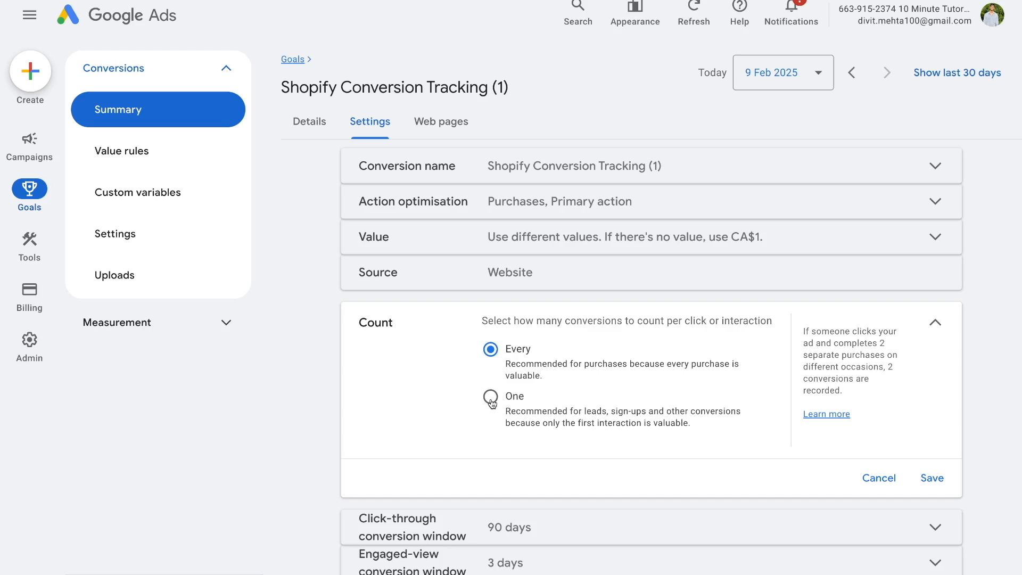
left_click(938, 322)
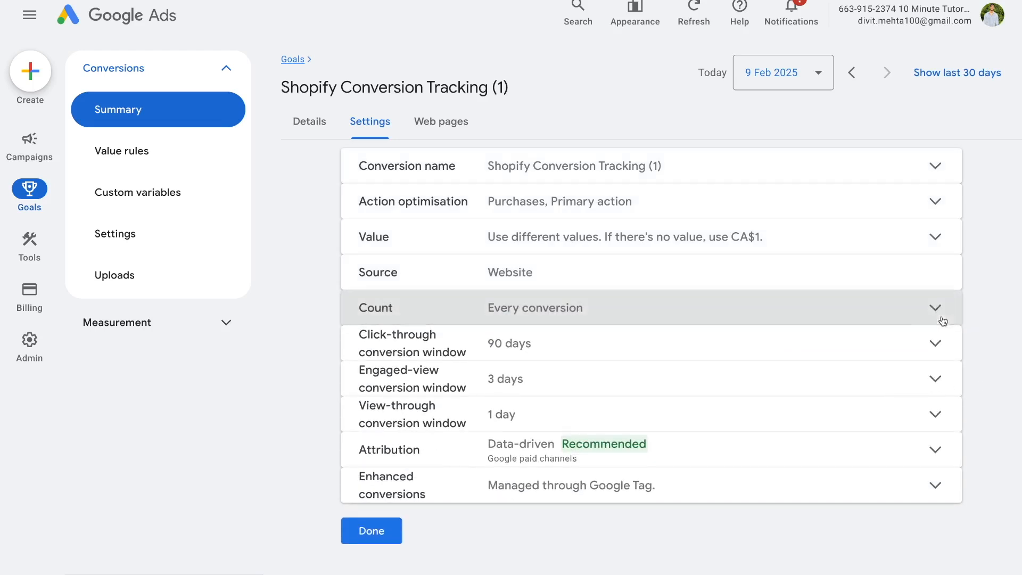
left_click(586, 344)
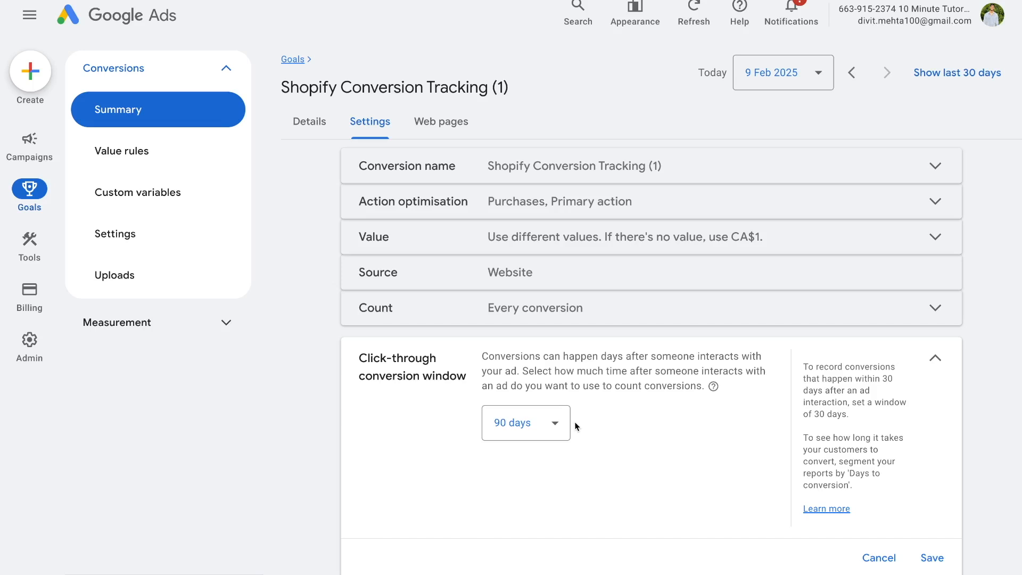
left_click(559, 428)
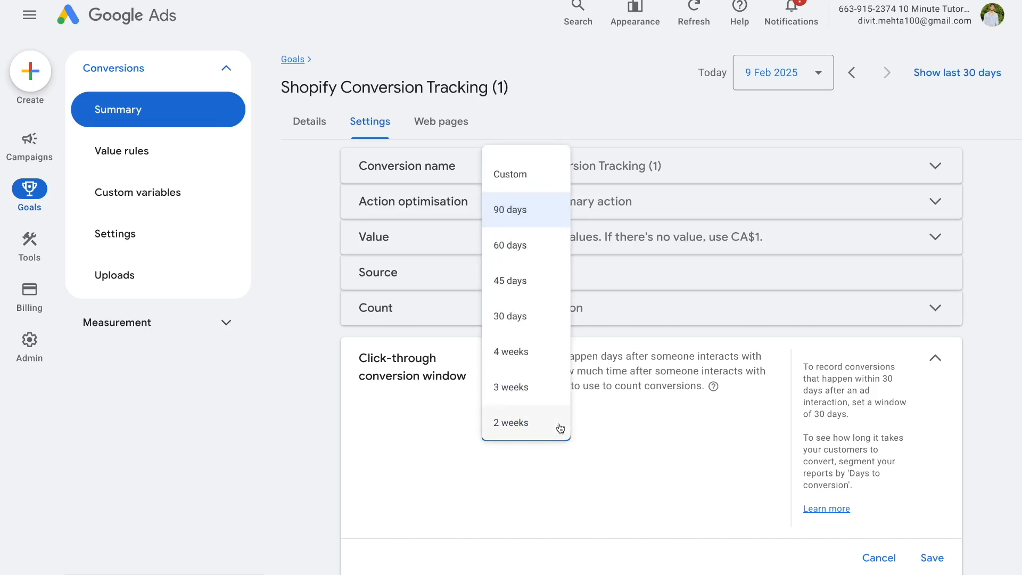
left_click(602, 442)
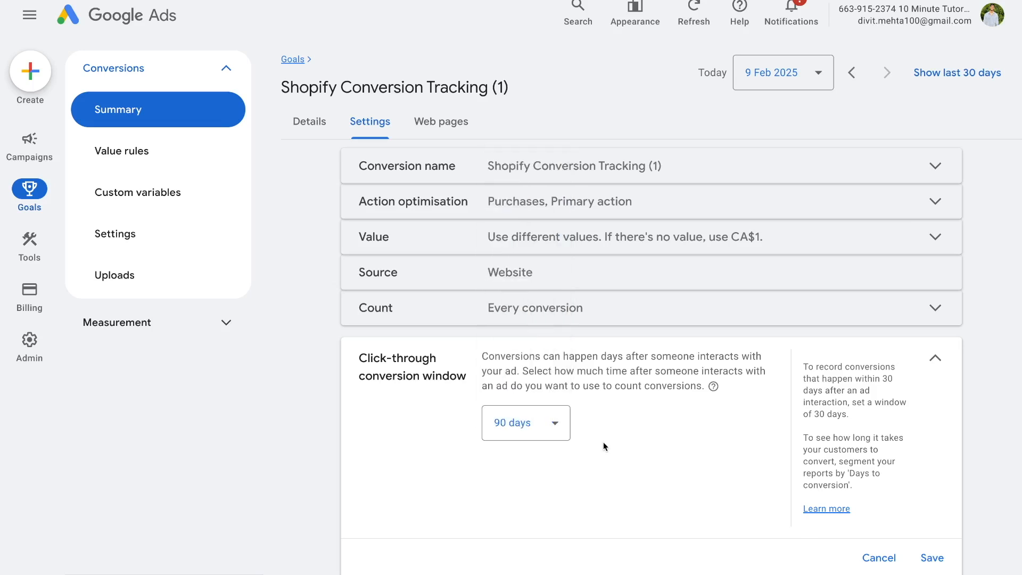
left_click(890, 566)
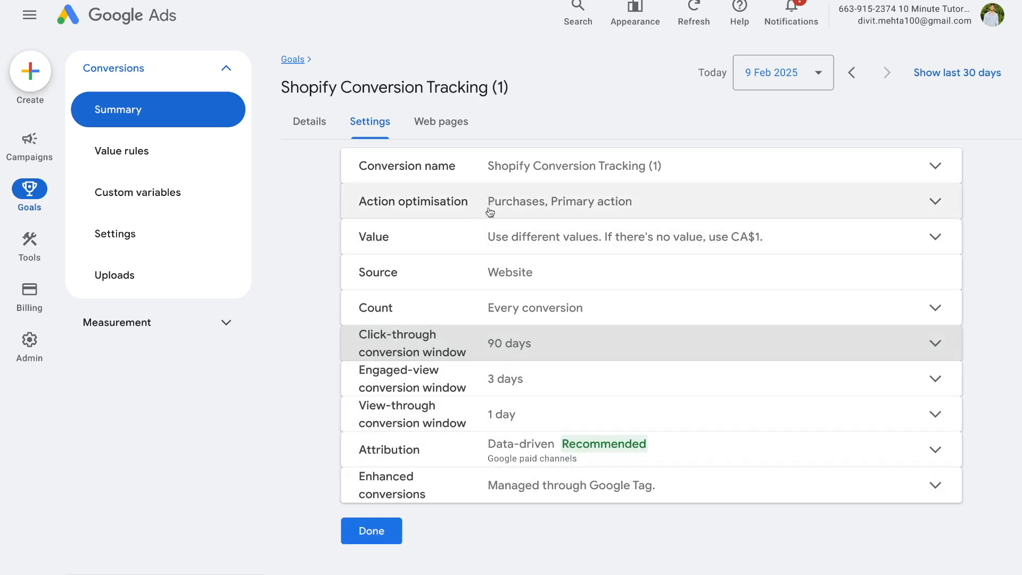
left_click(472, 313)
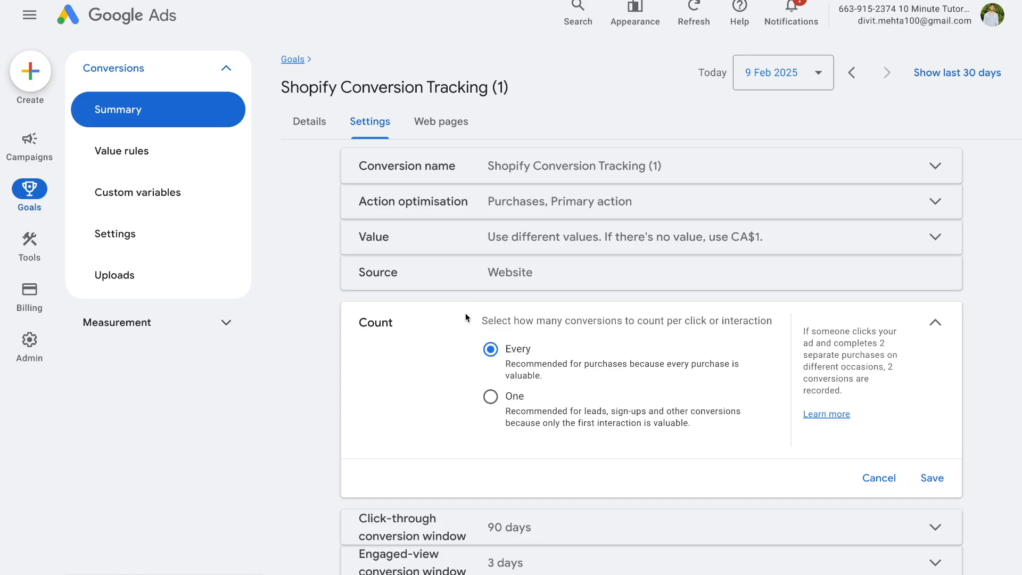
left_click(934, 327)
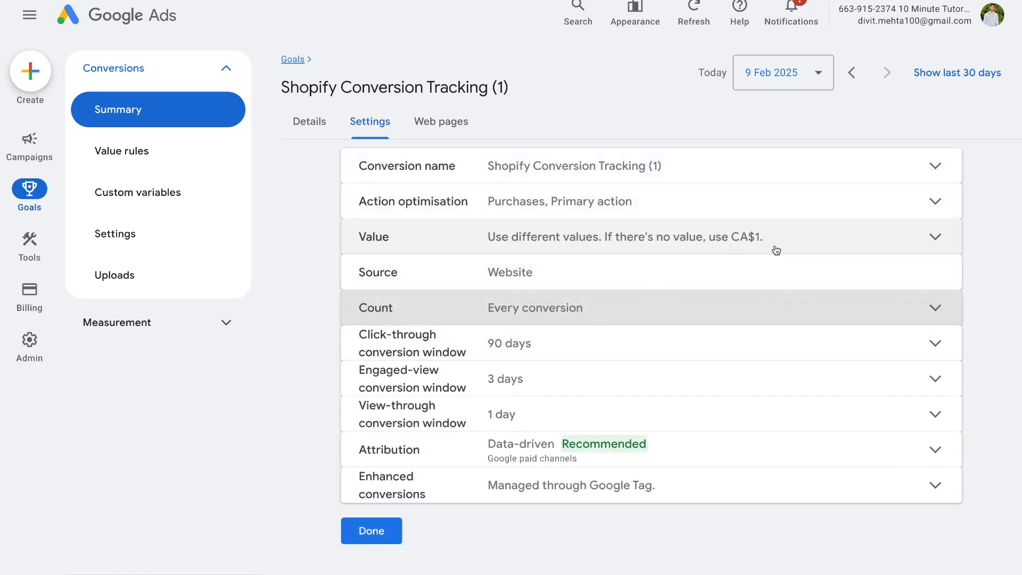
left_click(932, 238)
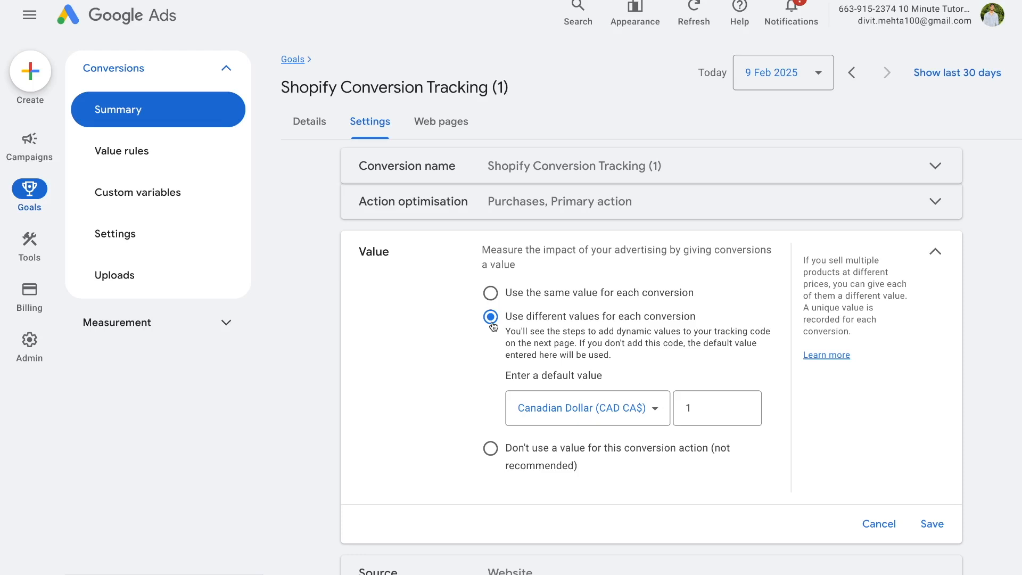
left_click(885, 528)
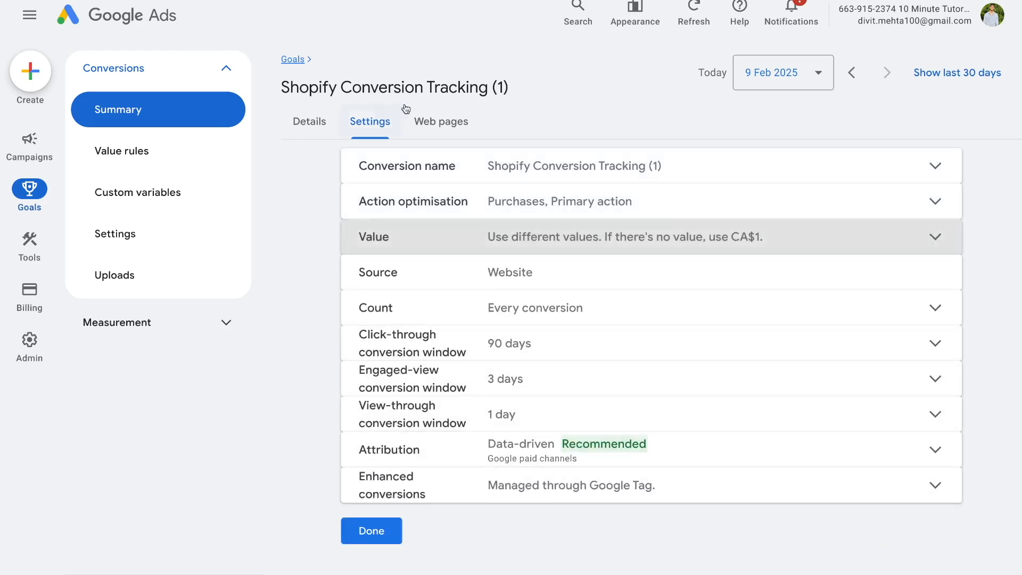
In the Google Docs document "Google Ads Tracking for Shopify", highlight the CONVERSIONID/CONVERSIONLABEL placeholders in the send_to line
scroll(310, 334, "down", 1)
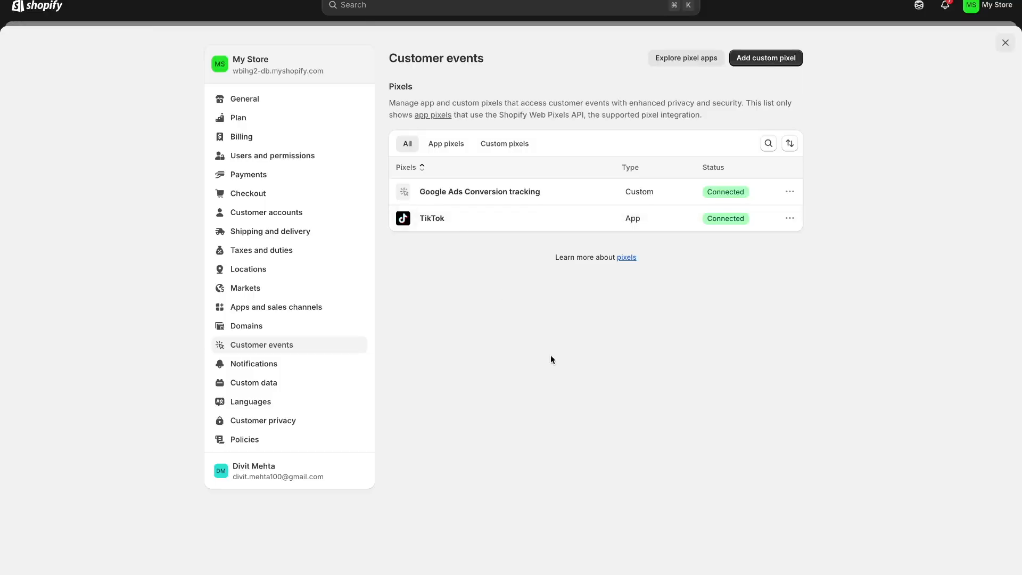
left_click(506, 199)
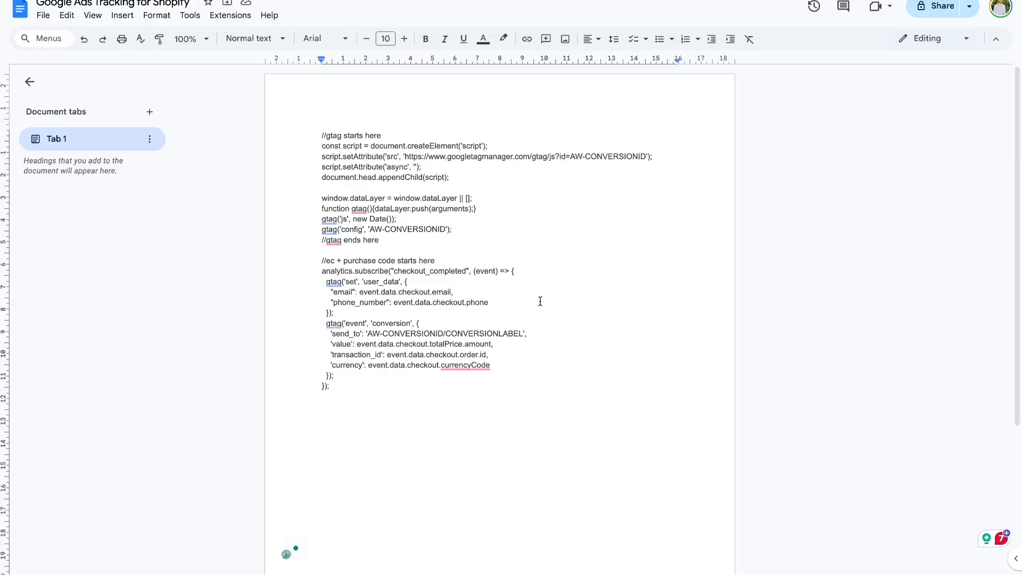
left_click_drag(382, 334, 521, 335)
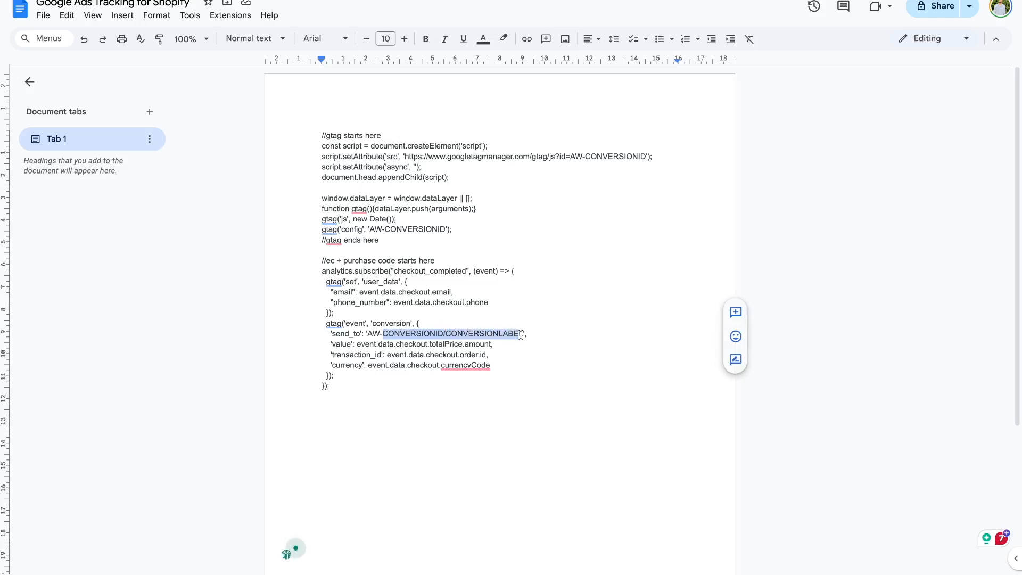